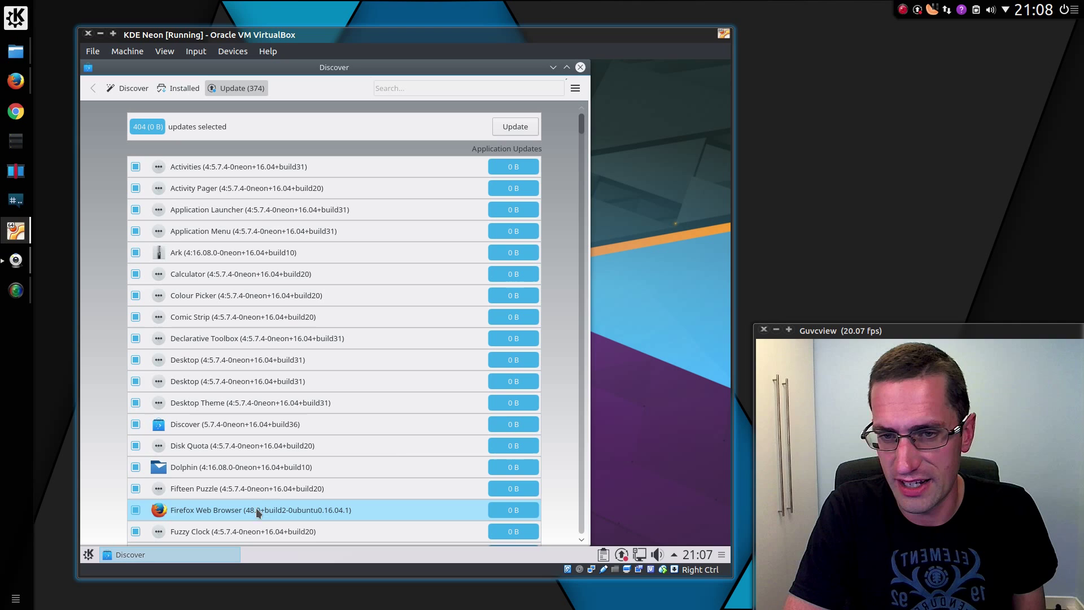
Launch the update of all 404 selected packages from Discover's update list
click(520, 127)
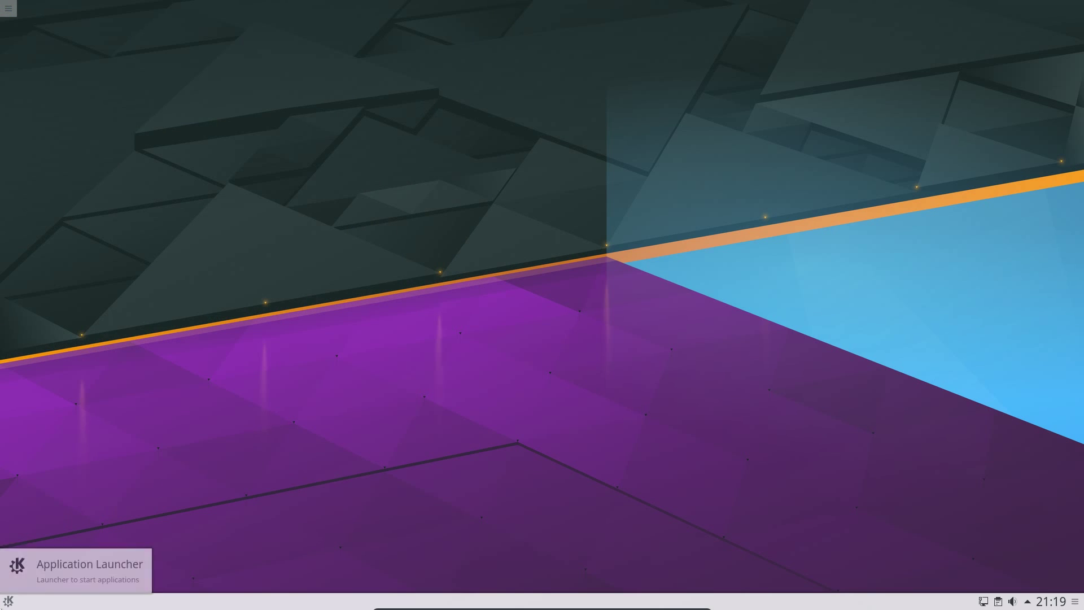
Browse the launcher's Graphics, Internet, Multimedia, Settings and System application categories in turn
click(9, 602)
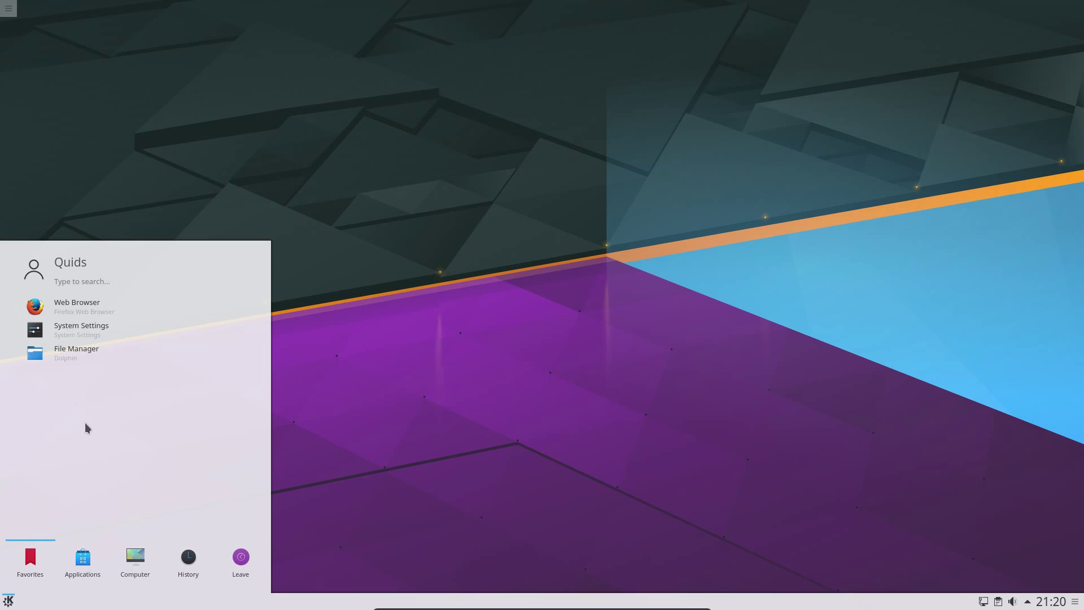
click(84, 576)
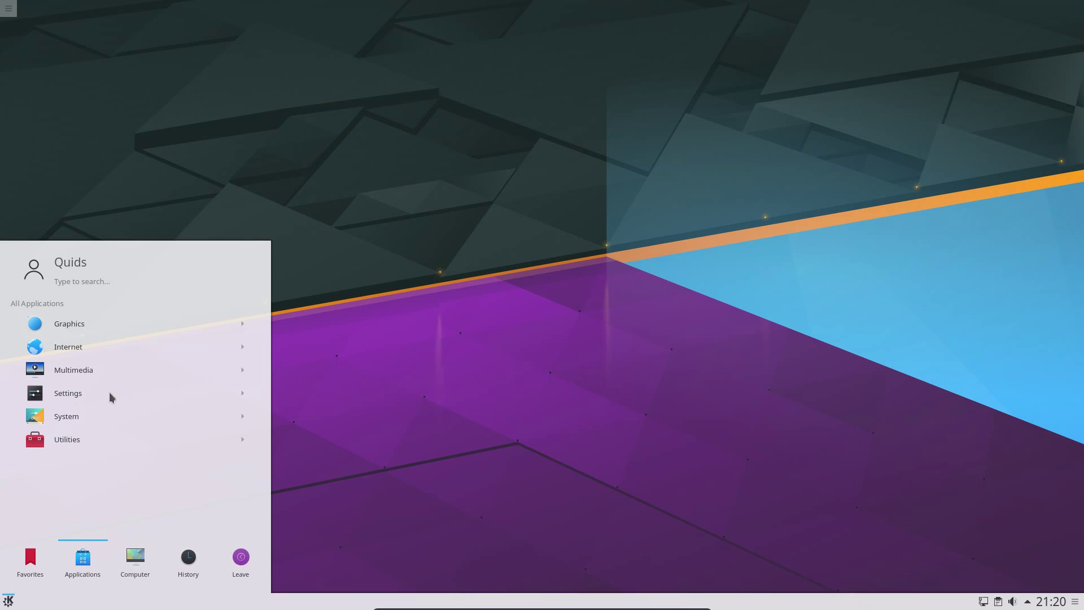
click(128, 325)
click(56, 305)
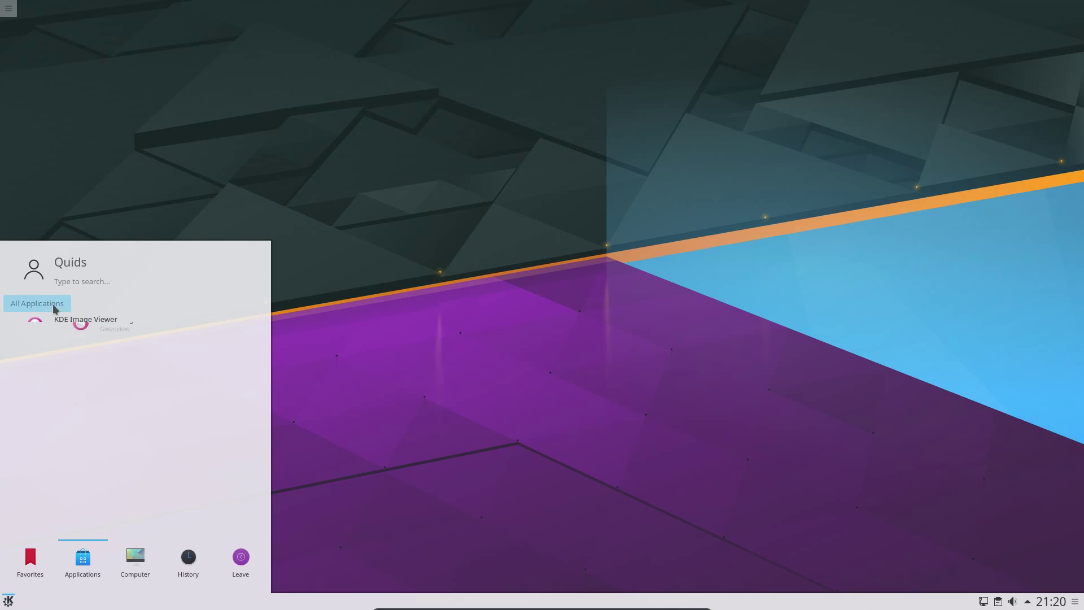
click(77, 346)
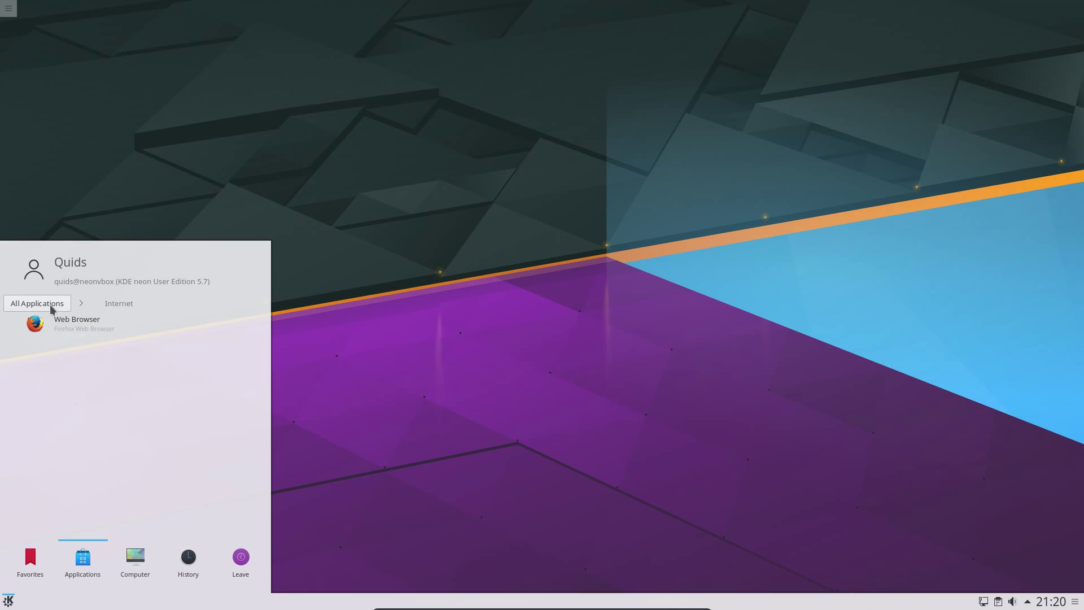
click(50, 309)
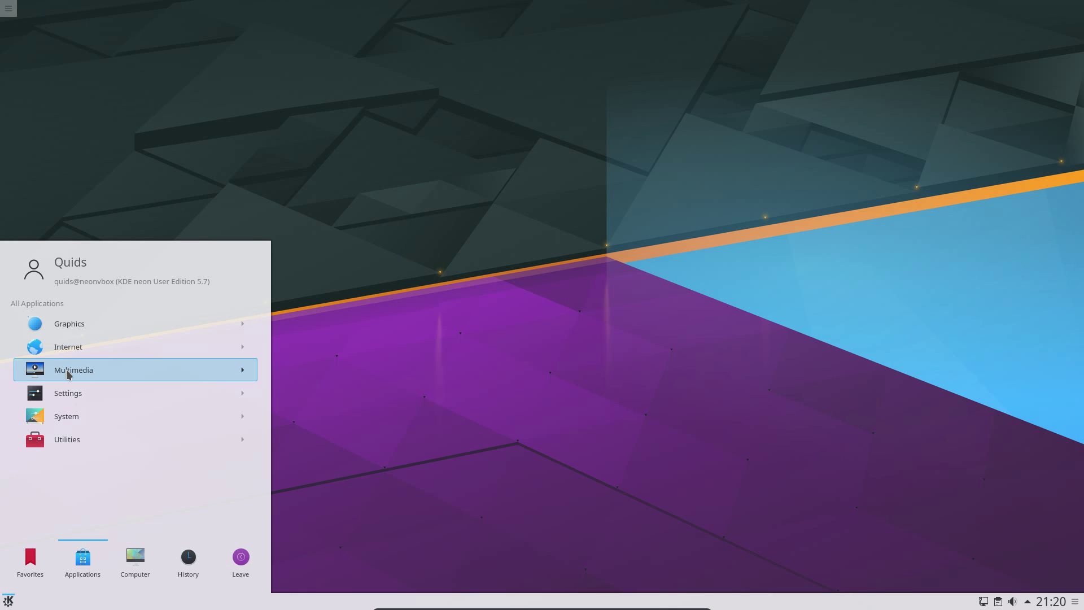
click(68, 373)
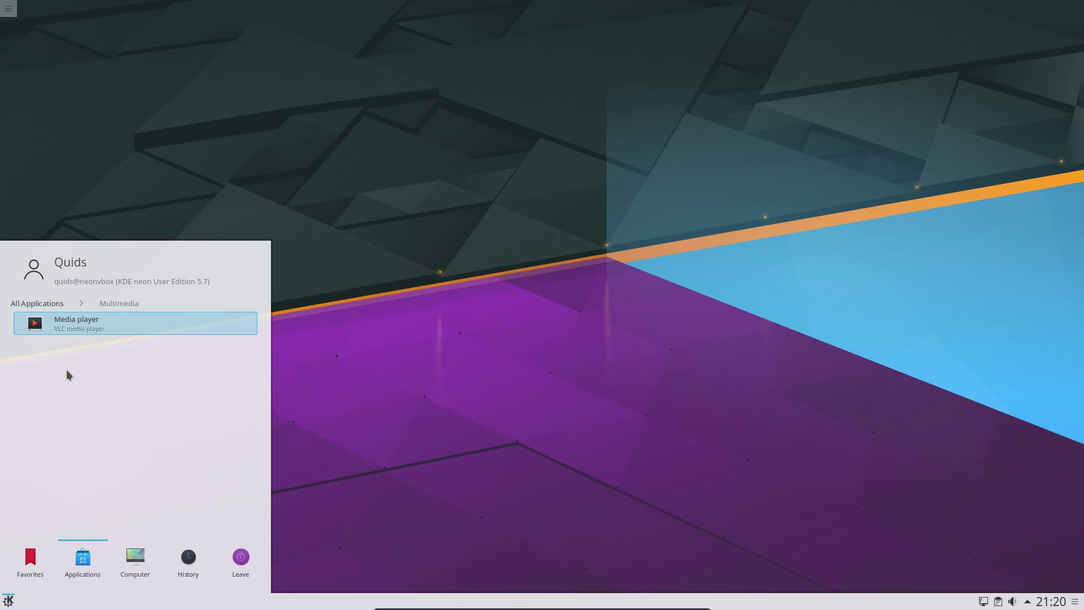
click(51, 308)
click(80, 393)
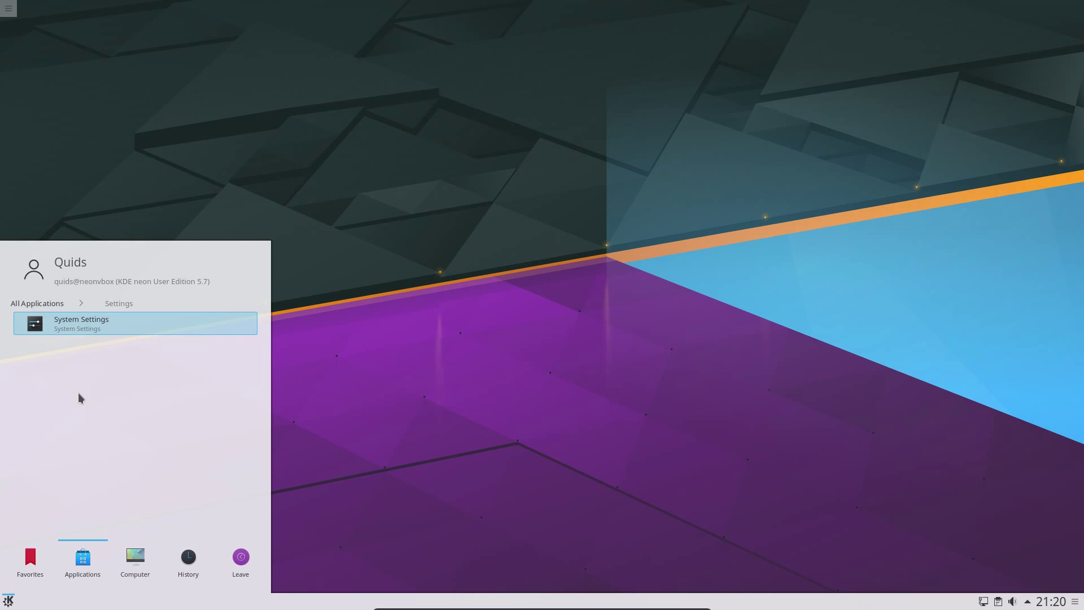
click(52, 308)
click(88, 417)
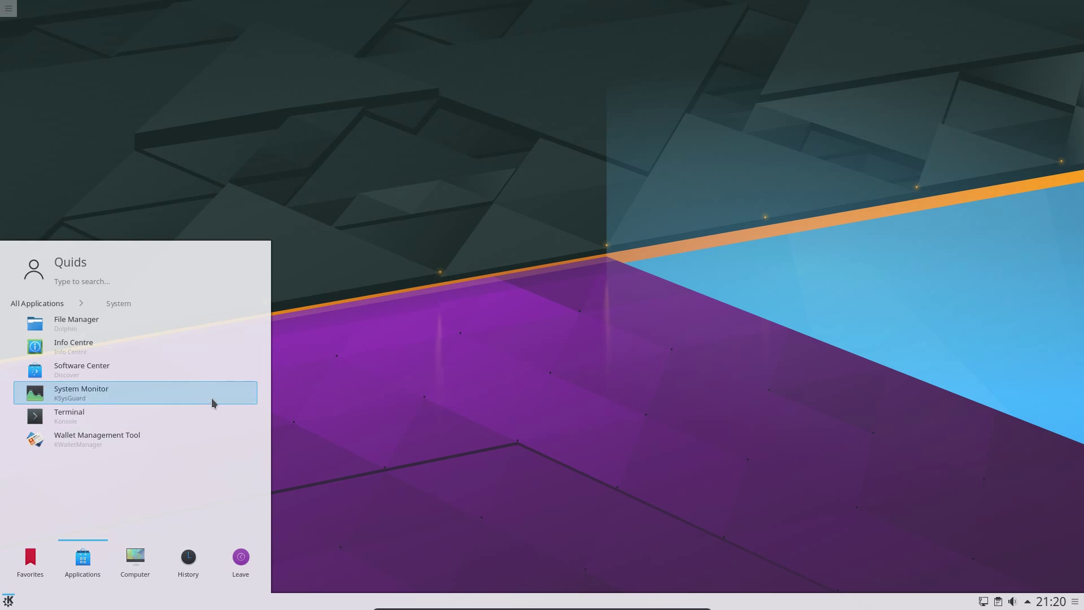
Check running processes in System Monitor and KDE neon 5.7 details in Info Centre, closing both
click(119, 396)
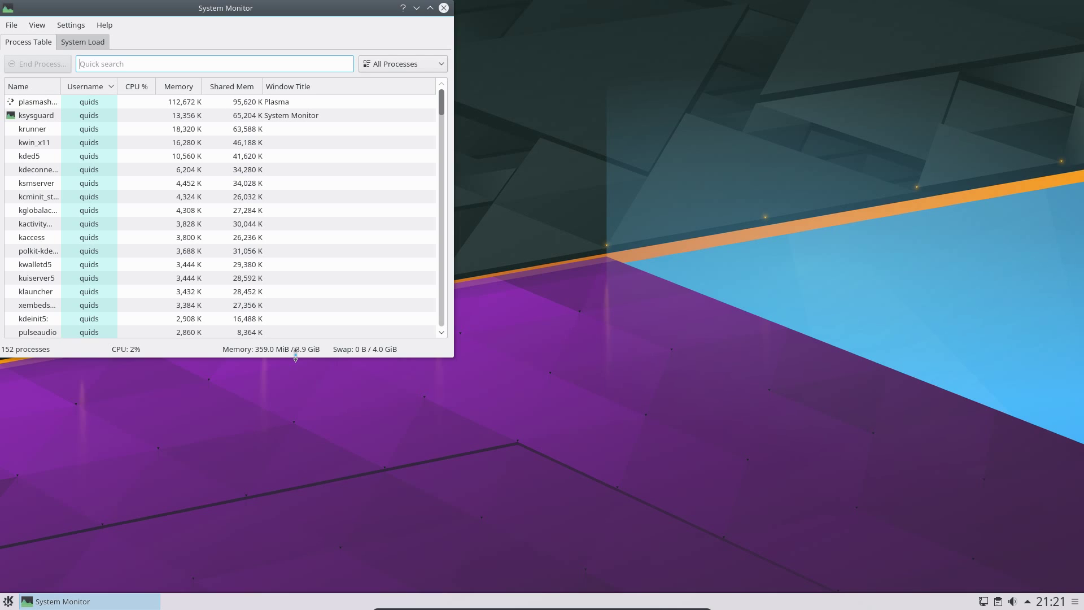
click(443, 8)
click(8, 600)
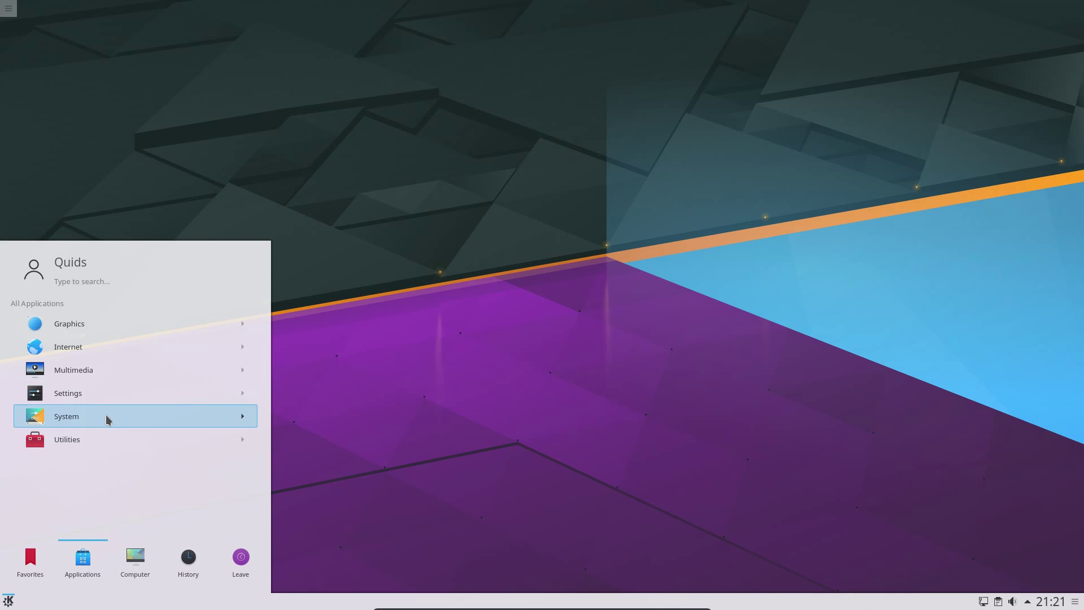
click(107, 416)
click(104, 355)
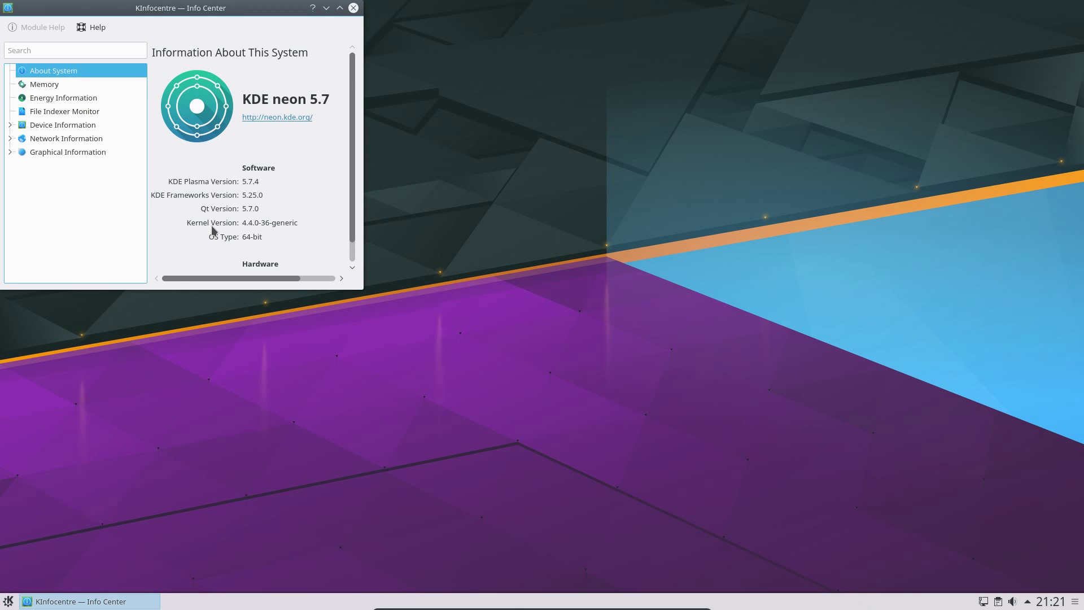
click(354, 8)
Show the Utilities category in the application launcher
click(8, 601)
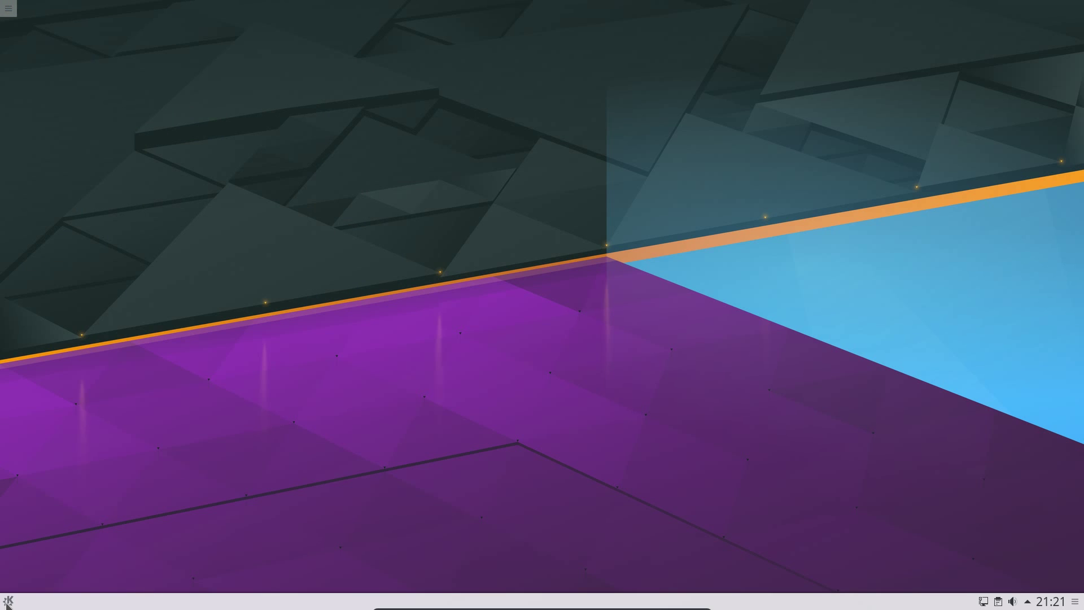
click(95, 553)
click(102, 441)
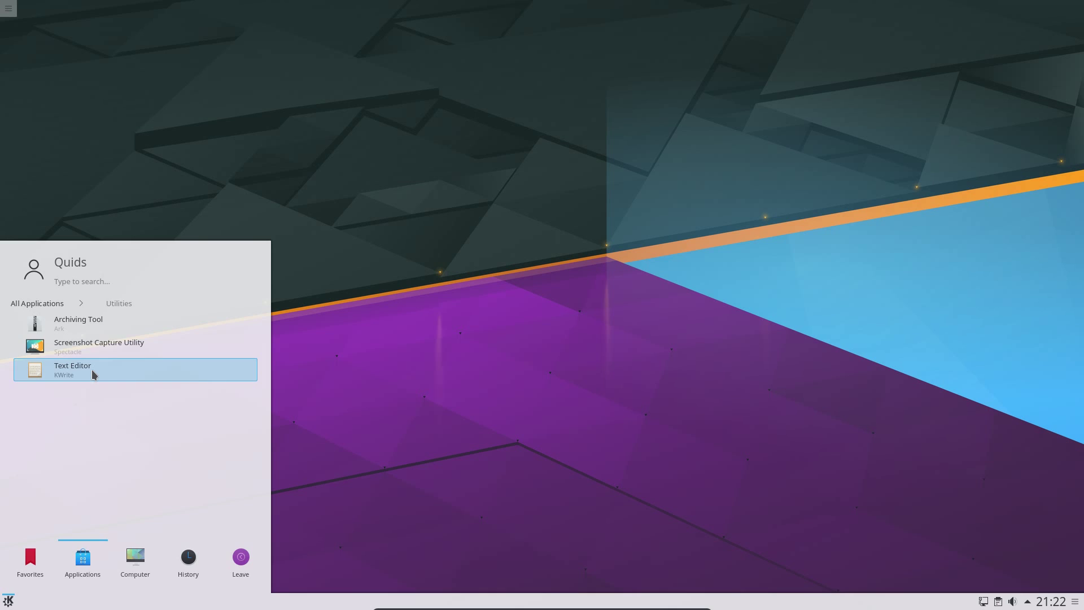
Launch KWrite from Utilities to a blank Untitled document, then close it
click(94, 375)
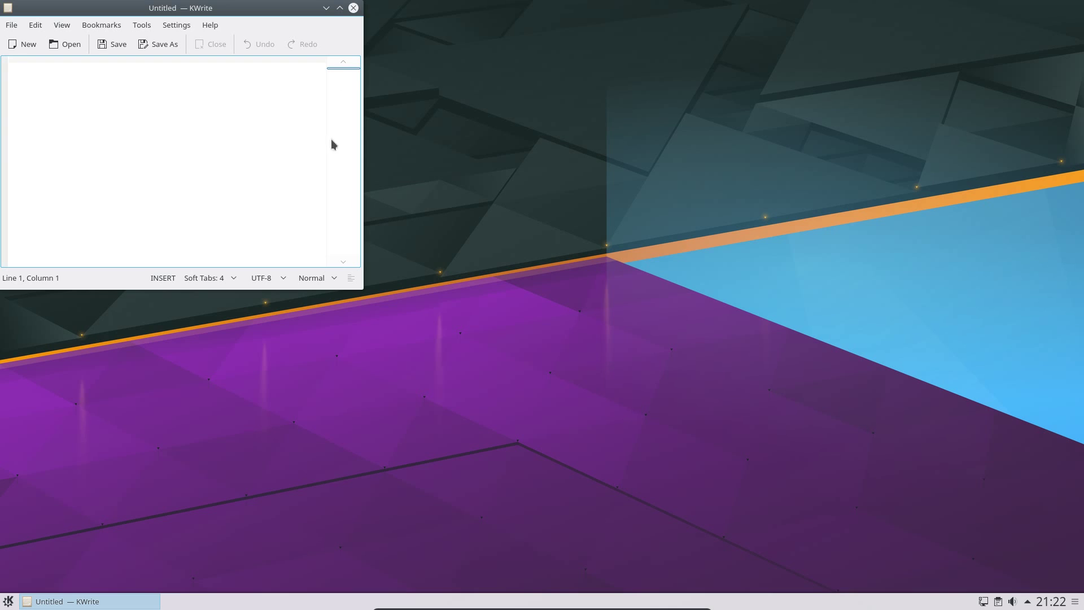
click(354, 9)
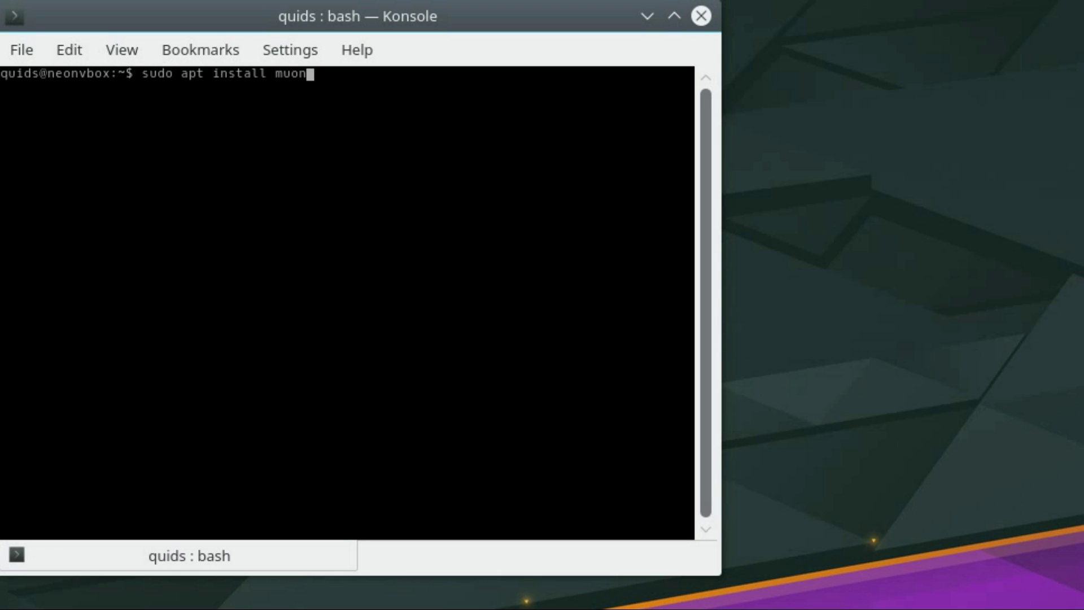
Run sudo apt install muon, then check the network status and clipboard history
key(Return)
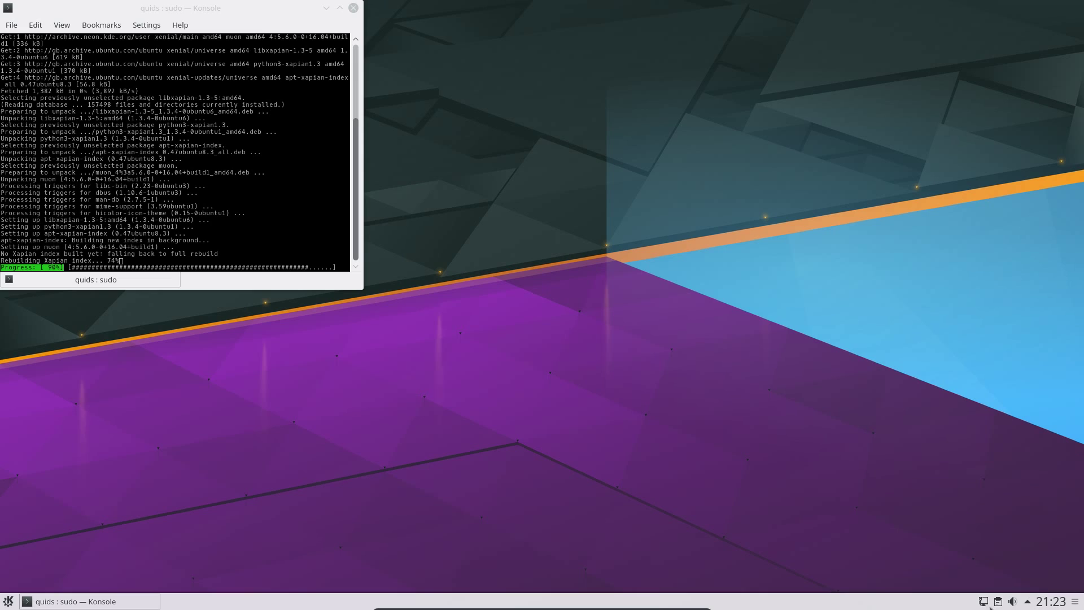
click(983, 602)
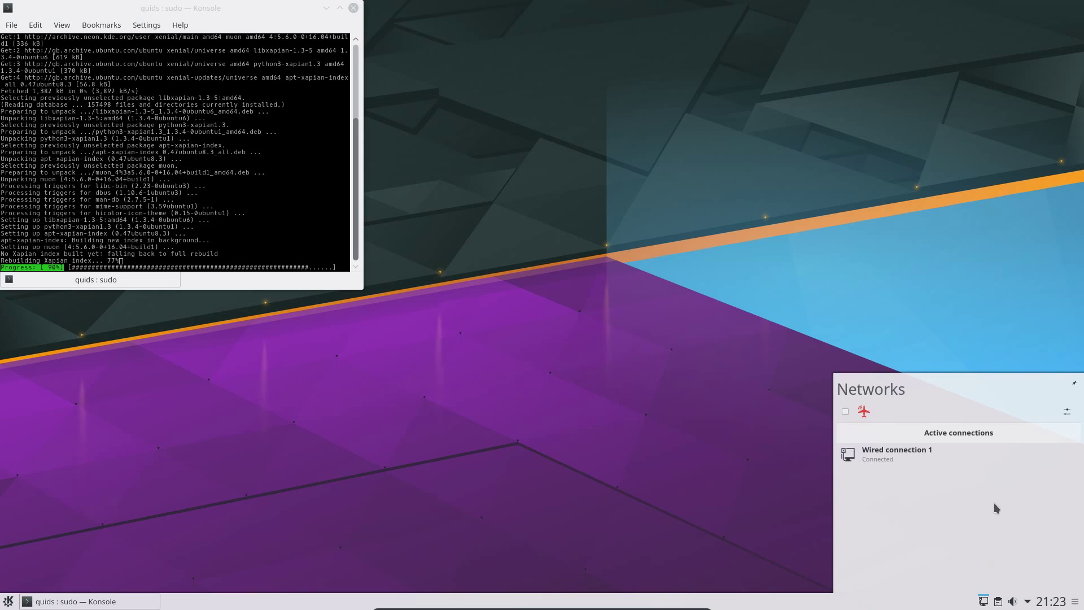
click(998, 602)
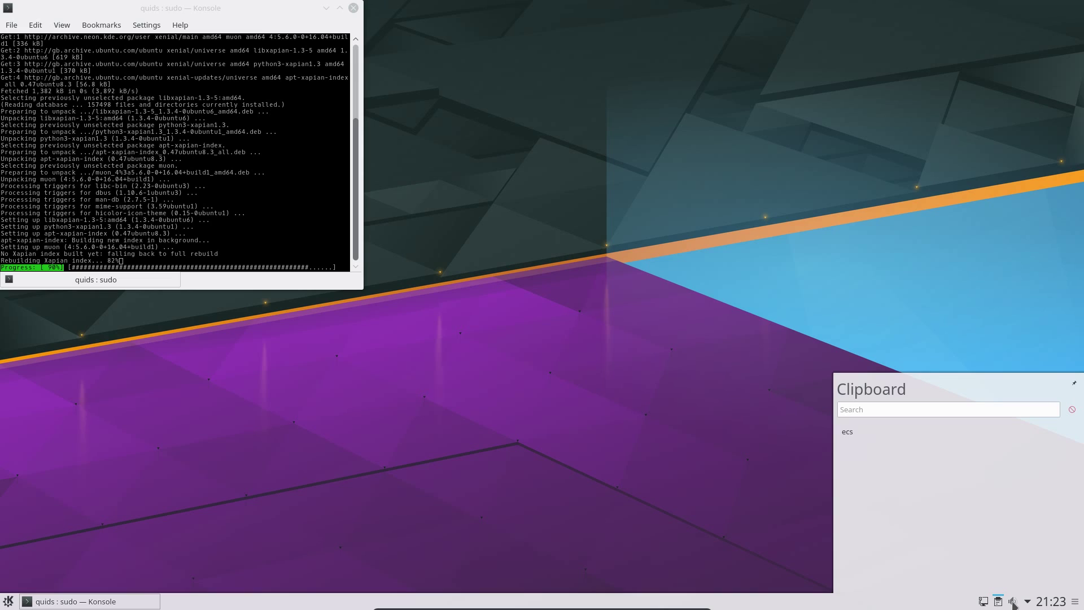
scroll(1013, 604, down, 1)
Look at the volume, calendar and panel configuration options, then leave panel configuration
click(1014, 603)
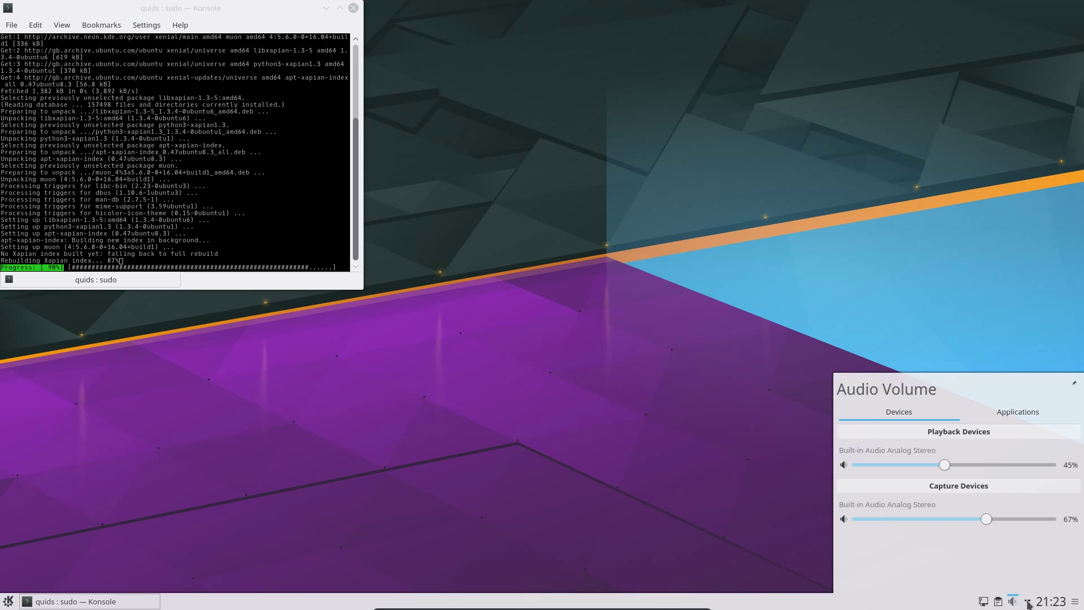
click(1047, 602)
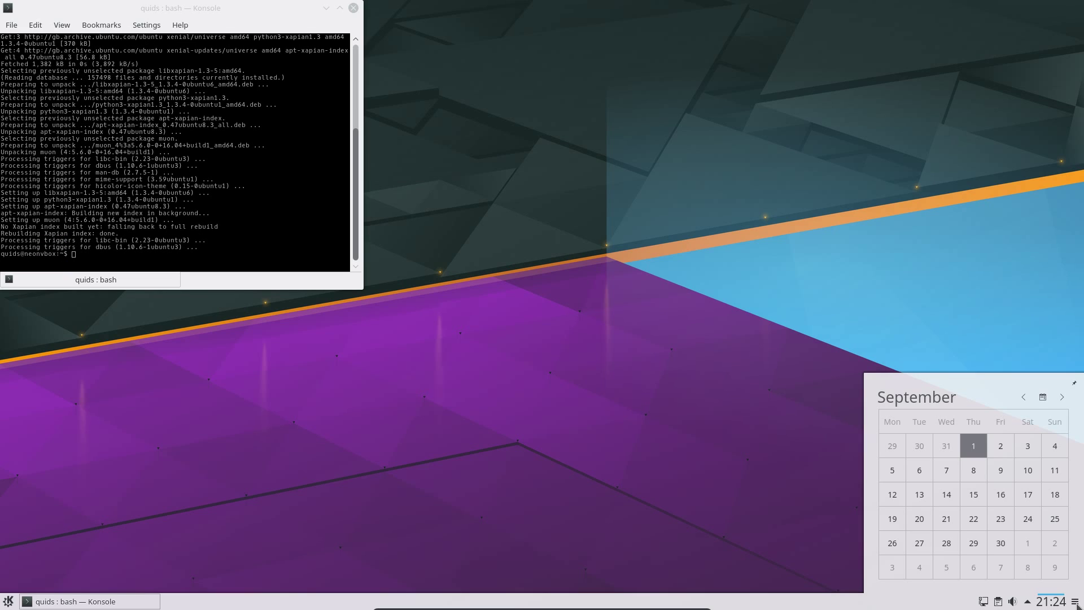
click(1075, 601)
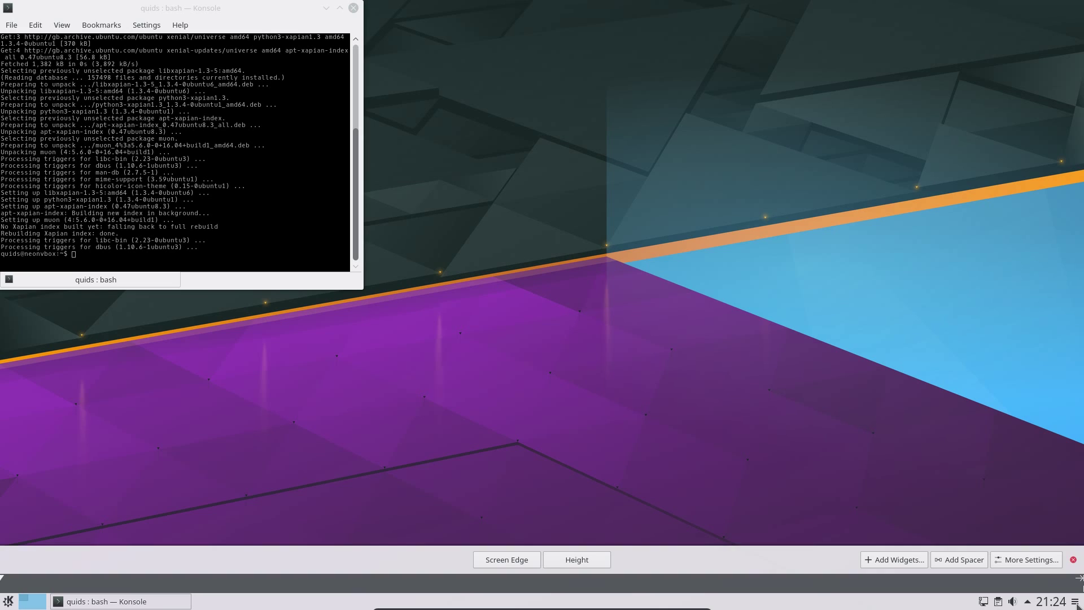
click(721, 343)
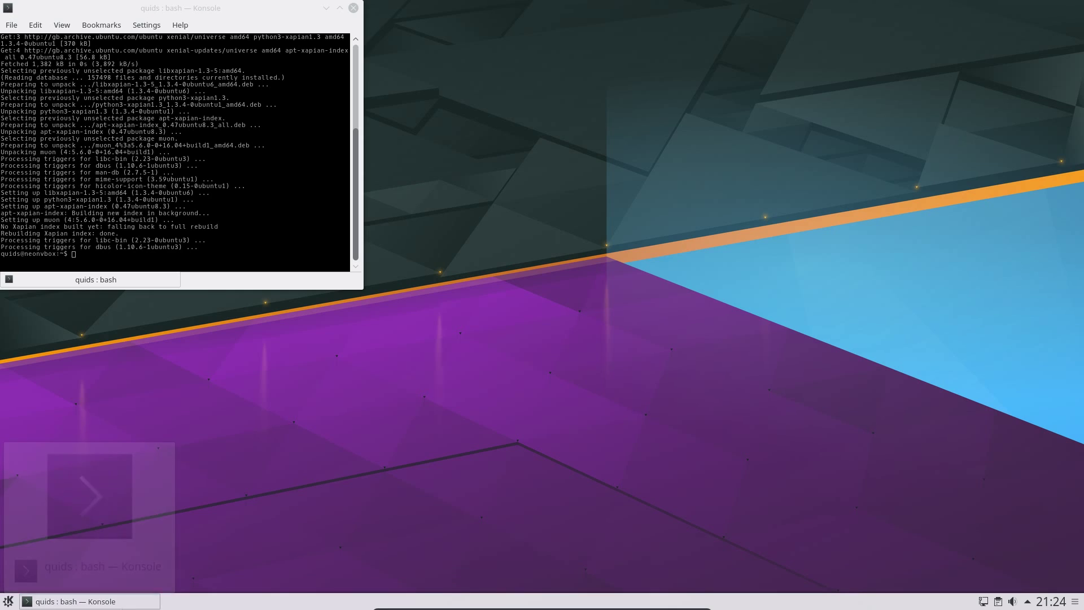
Switch the launcher widget to the fullscreen Application Dashboard style
click(8, 600)
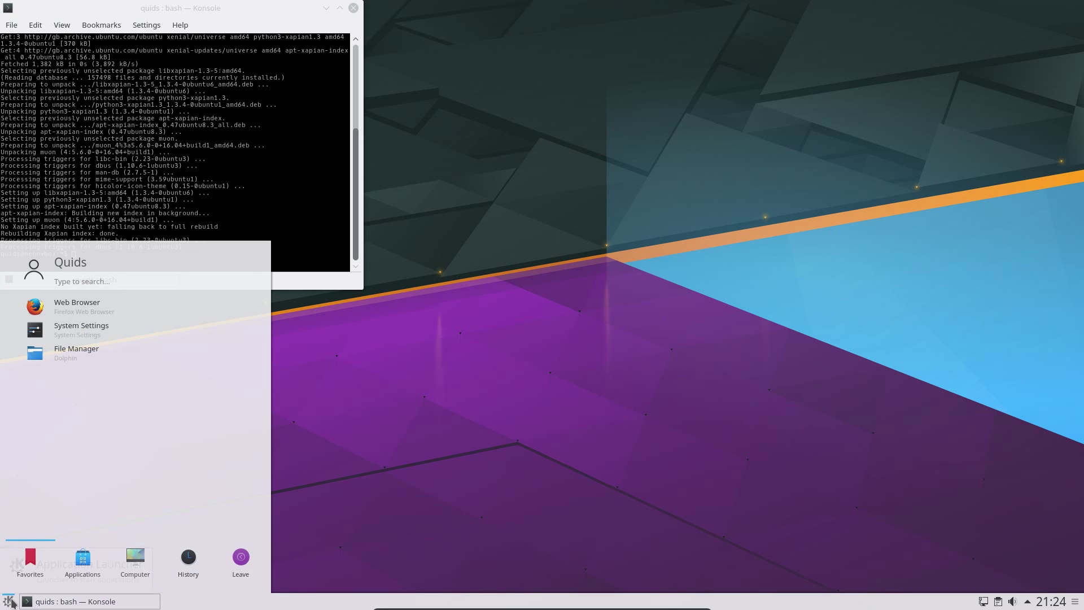
text(mu)
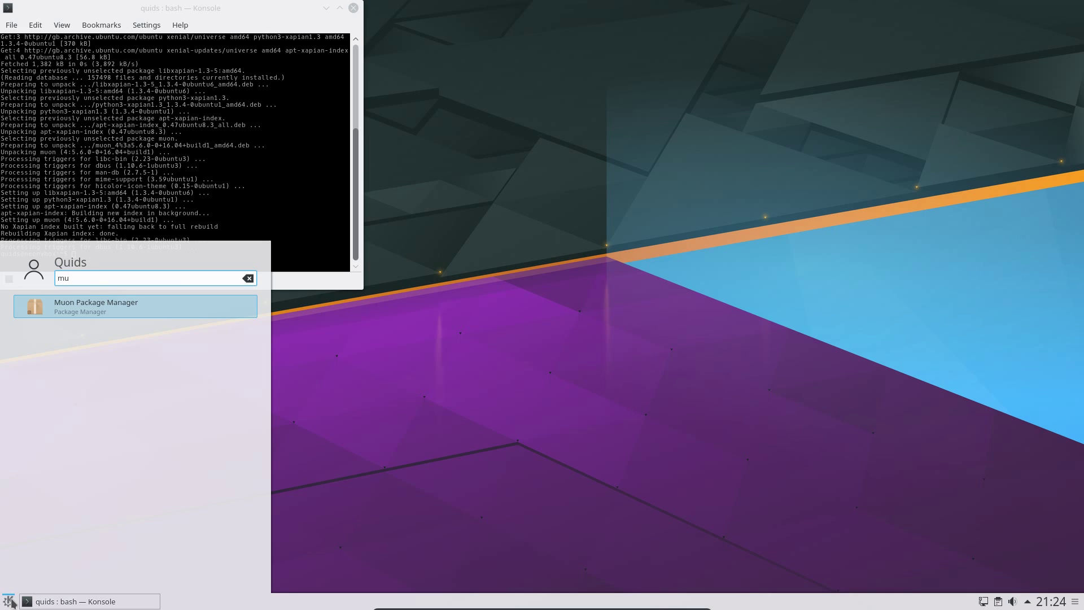
click(10, 601)
right_click(10, 601)
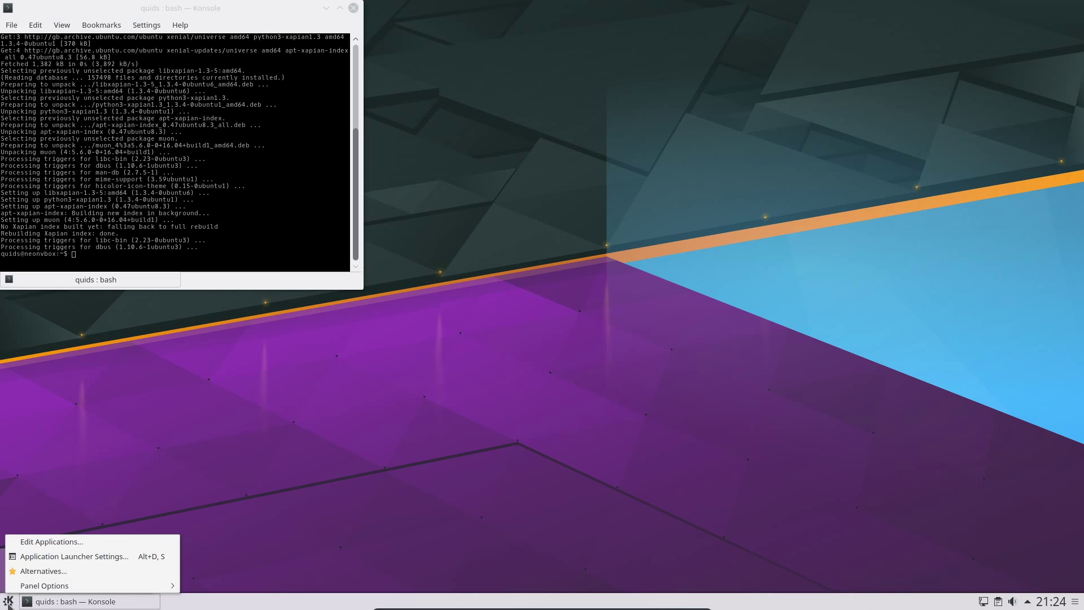
click(32, 571)
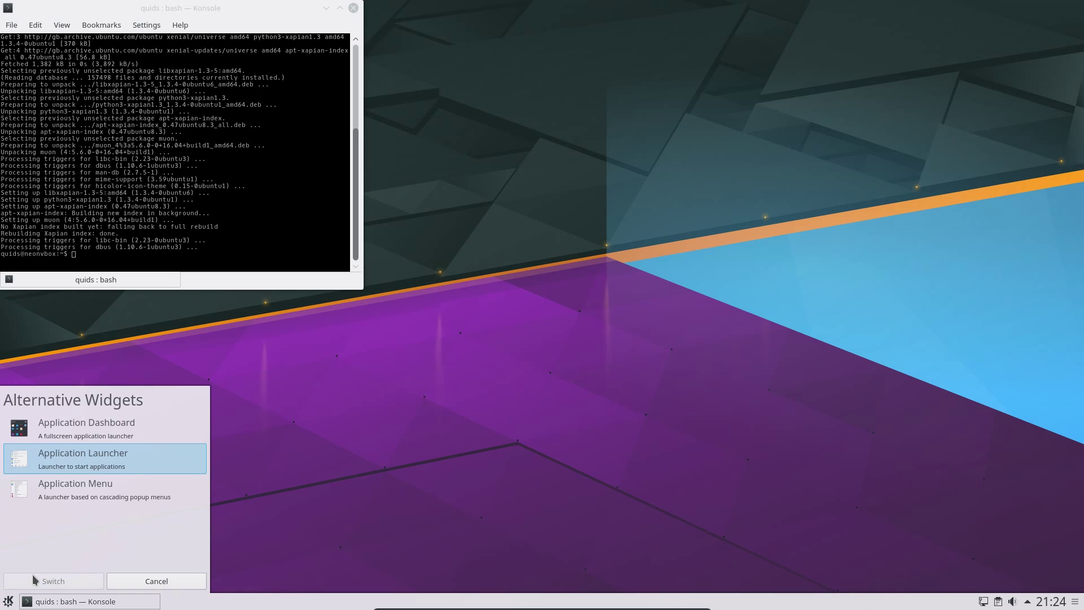
click(72, 428)
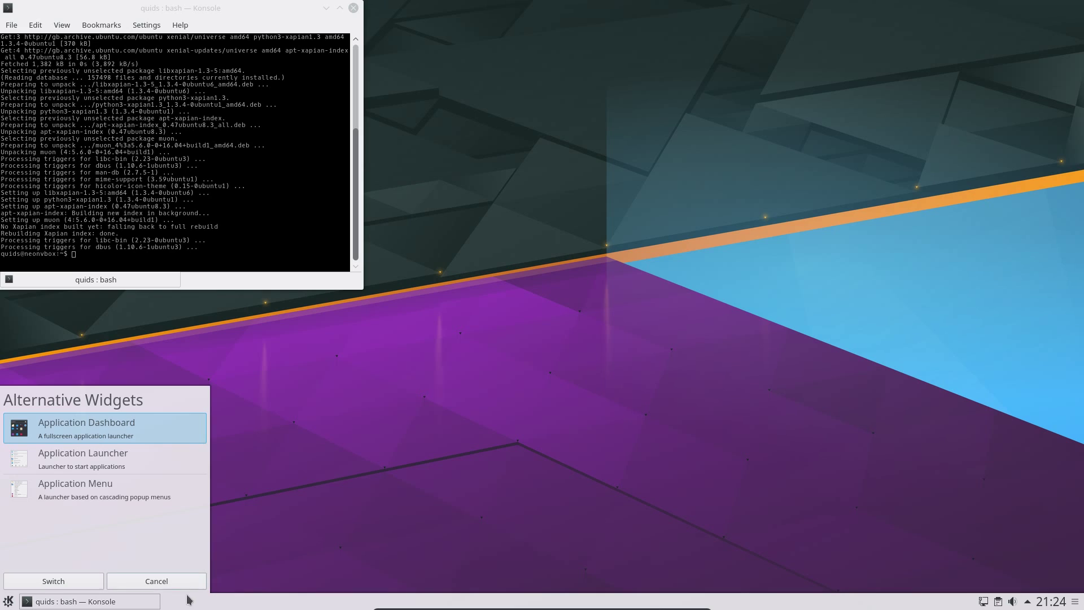
click(64, 584)
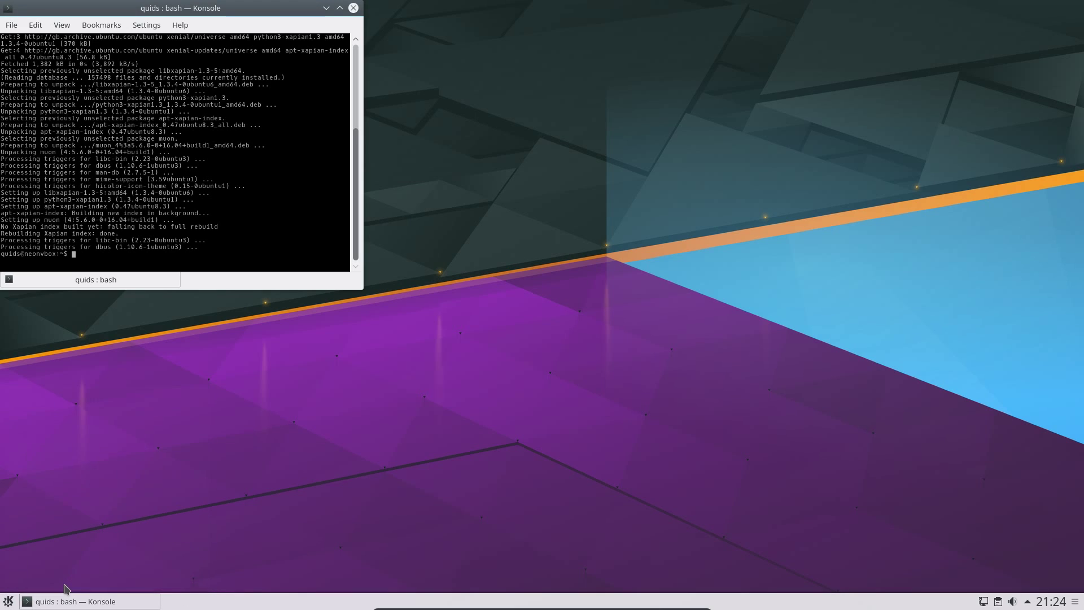
Search 'mu' in the Application Dashboard and launch Muon Package Manager
click(8, 600)
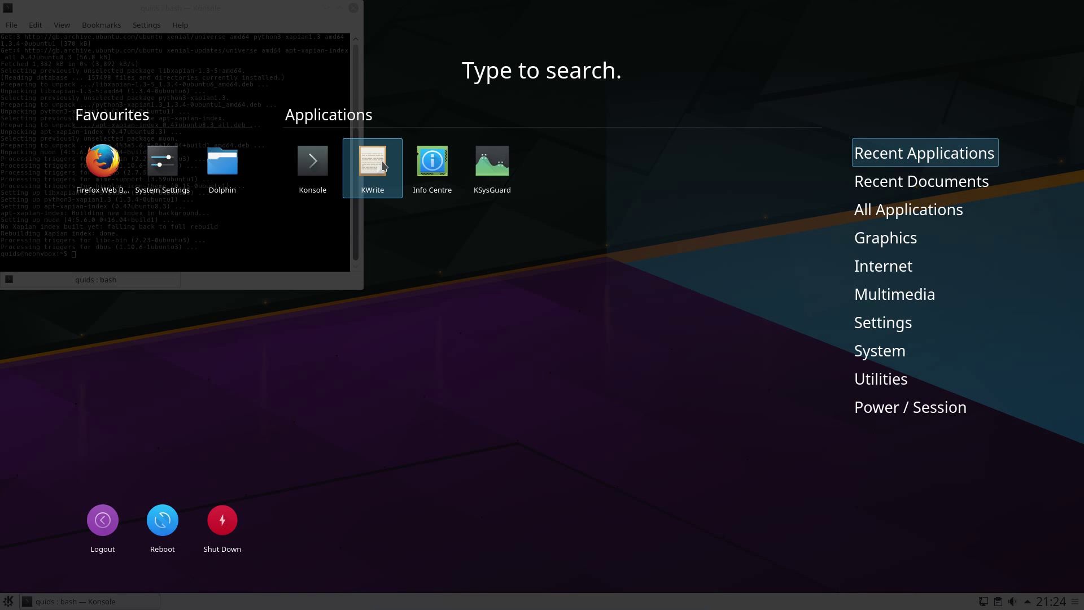
text(mu)
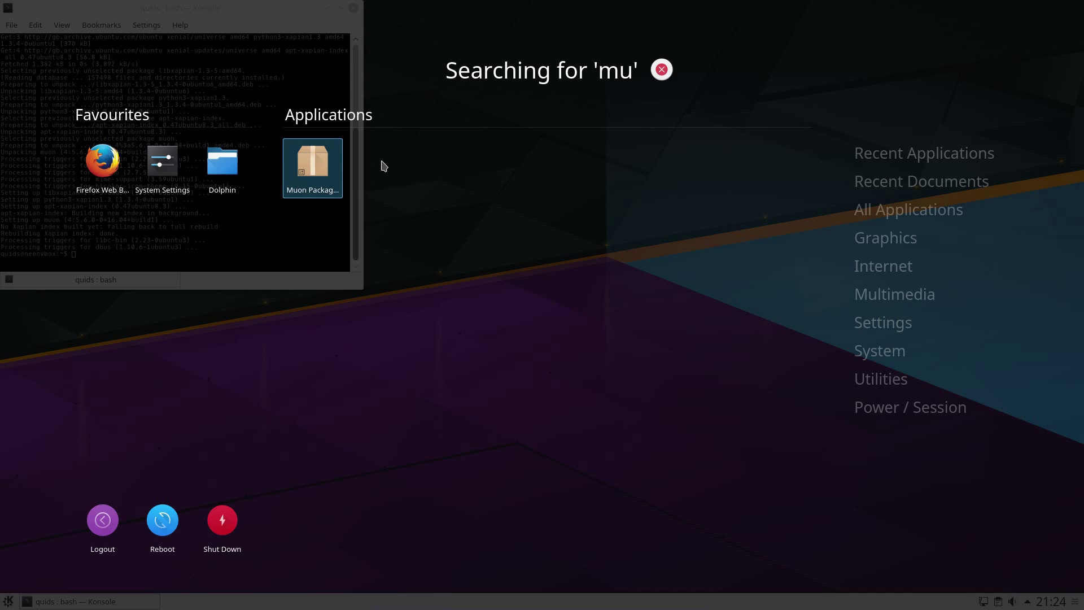
key(Return)
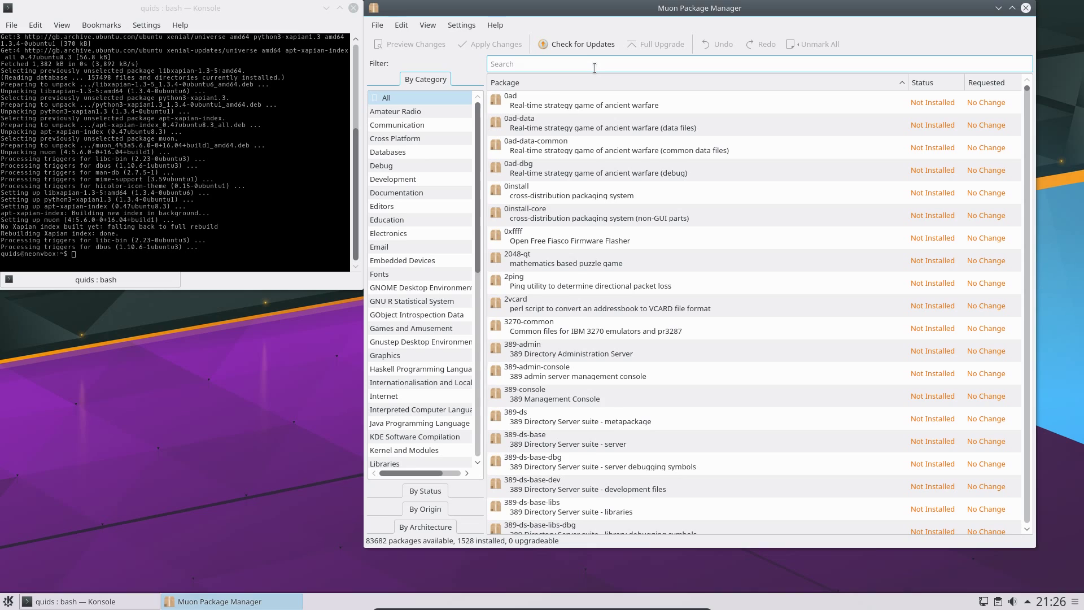
Filter for 'libreoffice' and mark the libreoffice metapackage for installation
text(libreoffice)
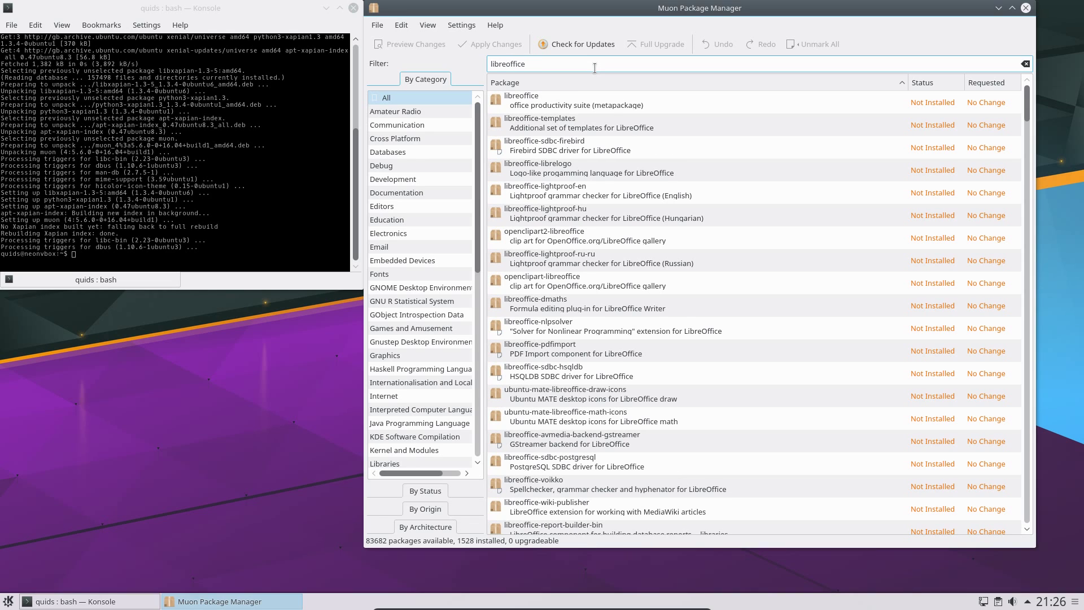
click(548, 98)
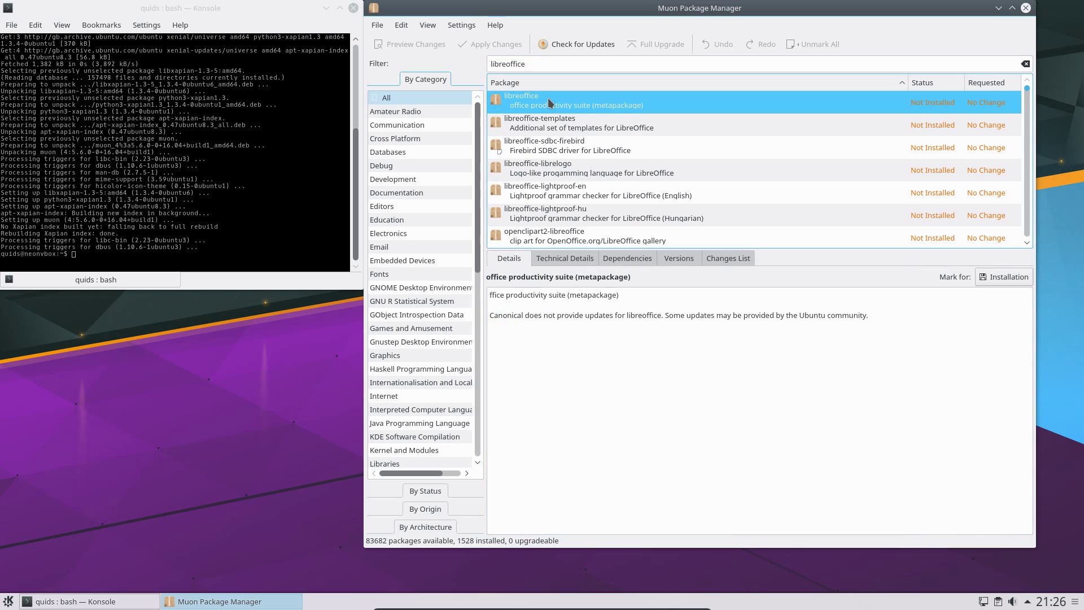
right_click(547, 97)
click(587, 88)
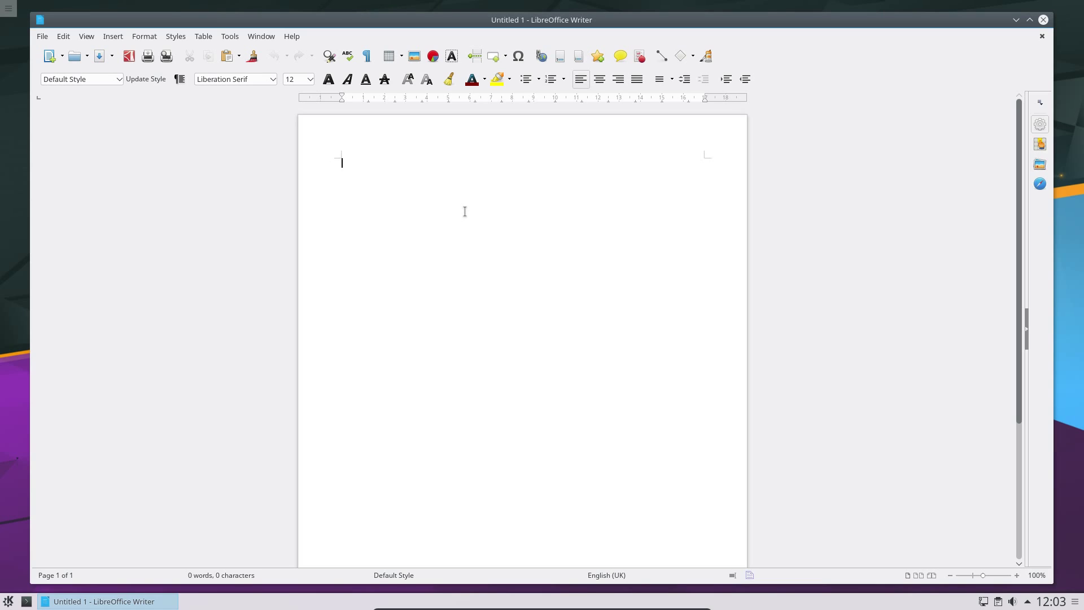
Type 'Helloo' and 'hdfhdrfd' on separate lines, then close the document with Don't Save
text(Helloo)
key(Return)
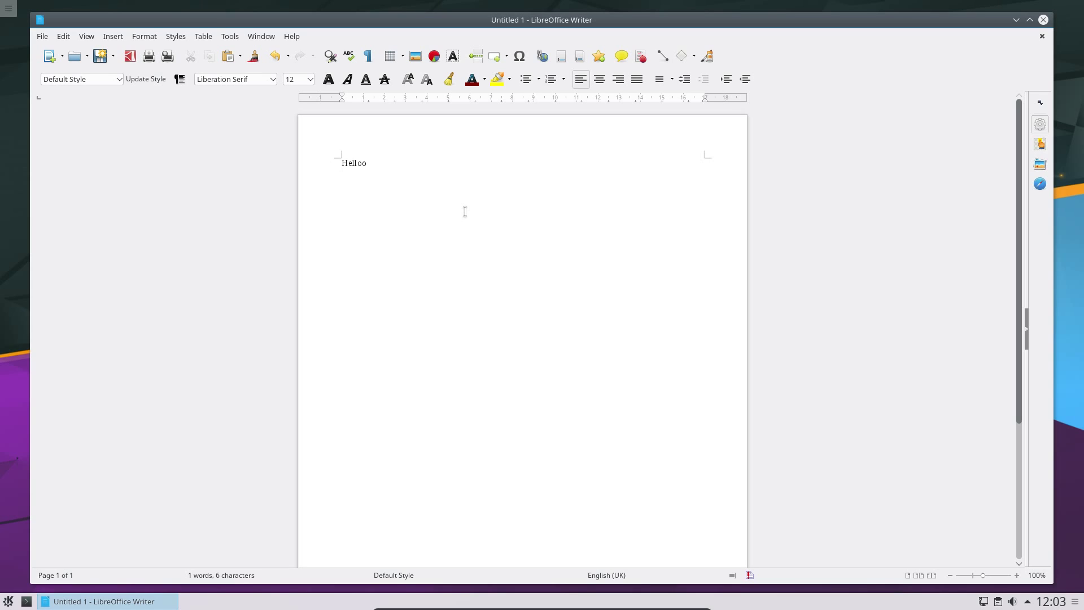
text(hdfhdrfd)
key(Return)
key(ctrl+w)
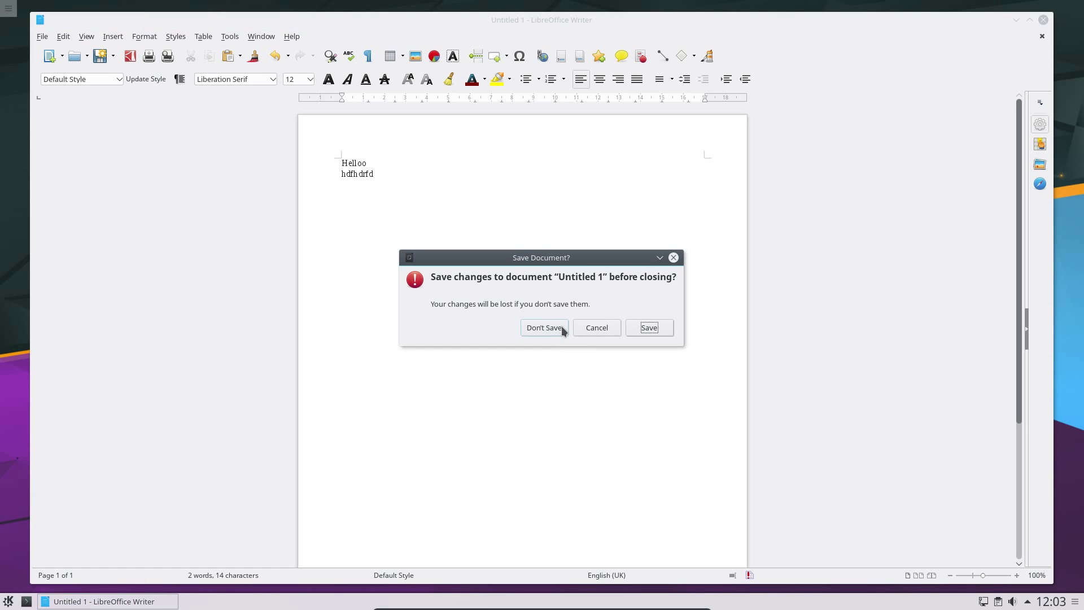
click(557, 331)
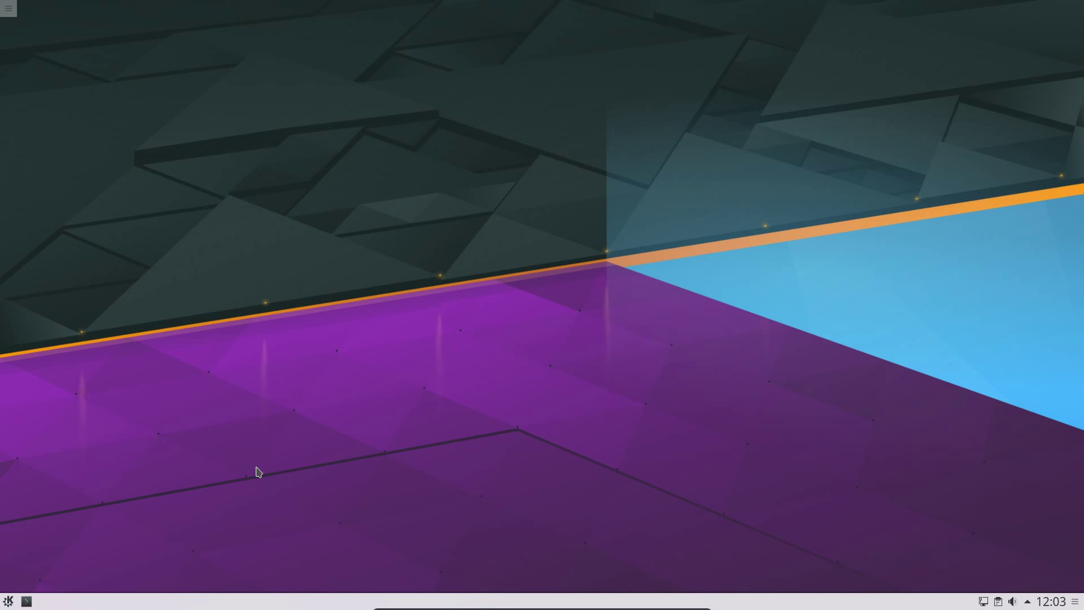
Mark hunspell-en-gb for installation, then bring up marking options for libreoffice-l10n-en-gb
click(8, 601)
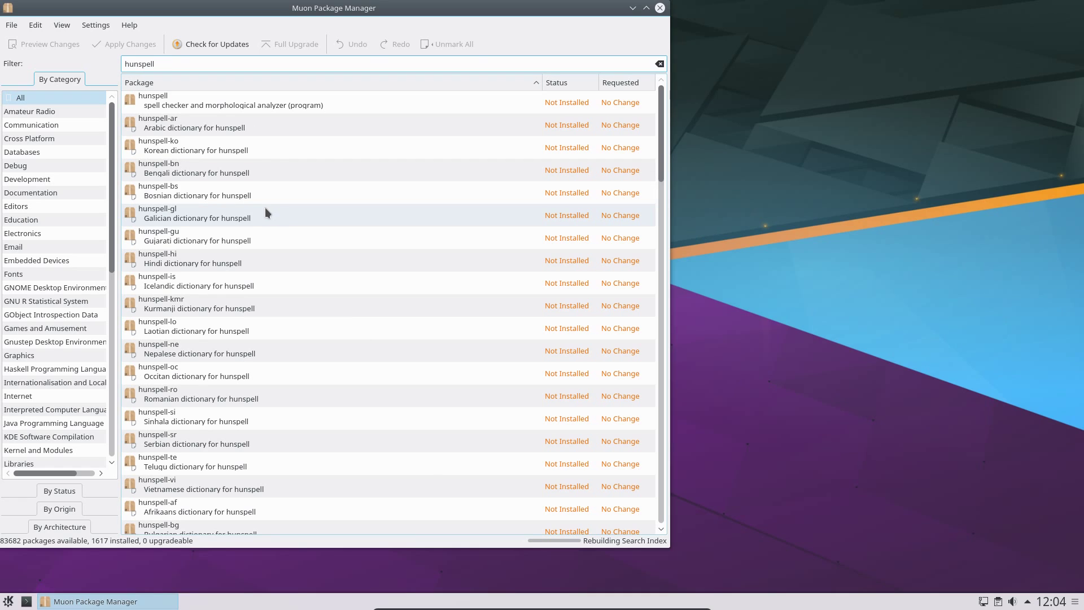
text(-eng)
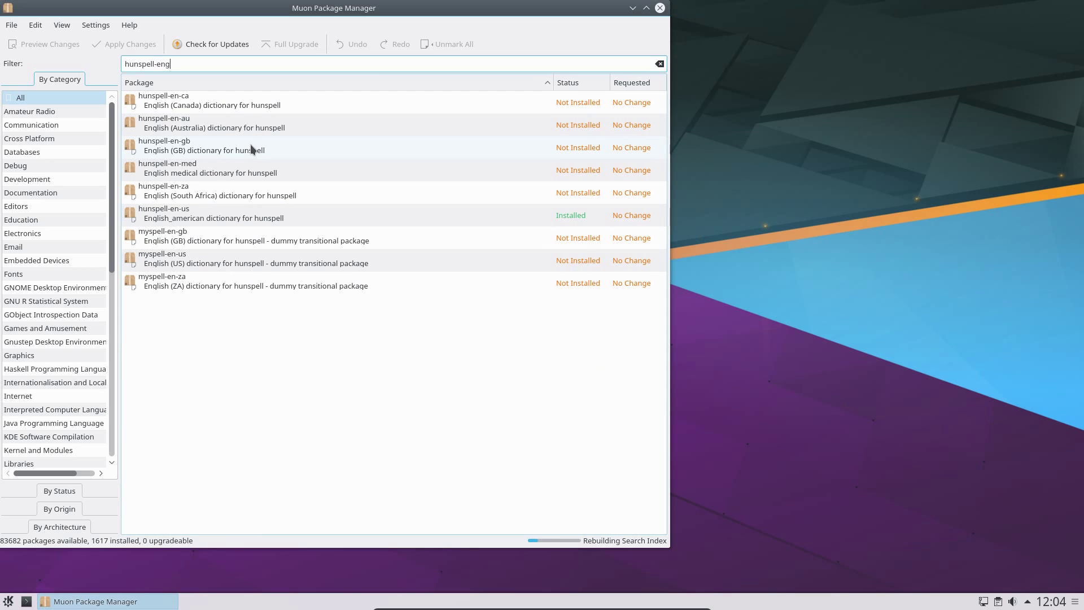
click(242, 144)
right_click(242, 145)
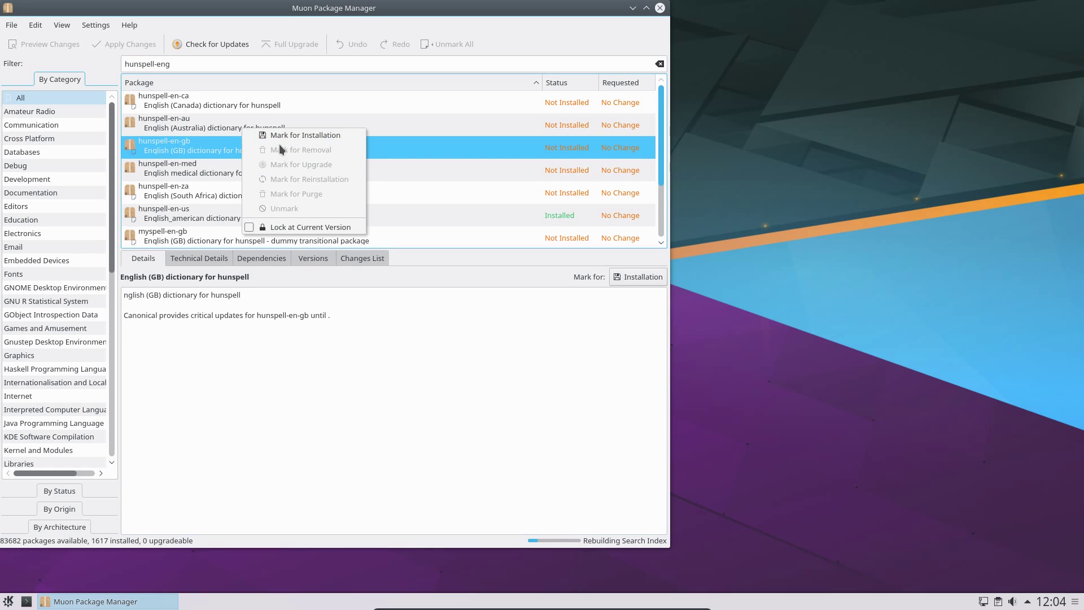
click(283, 135)
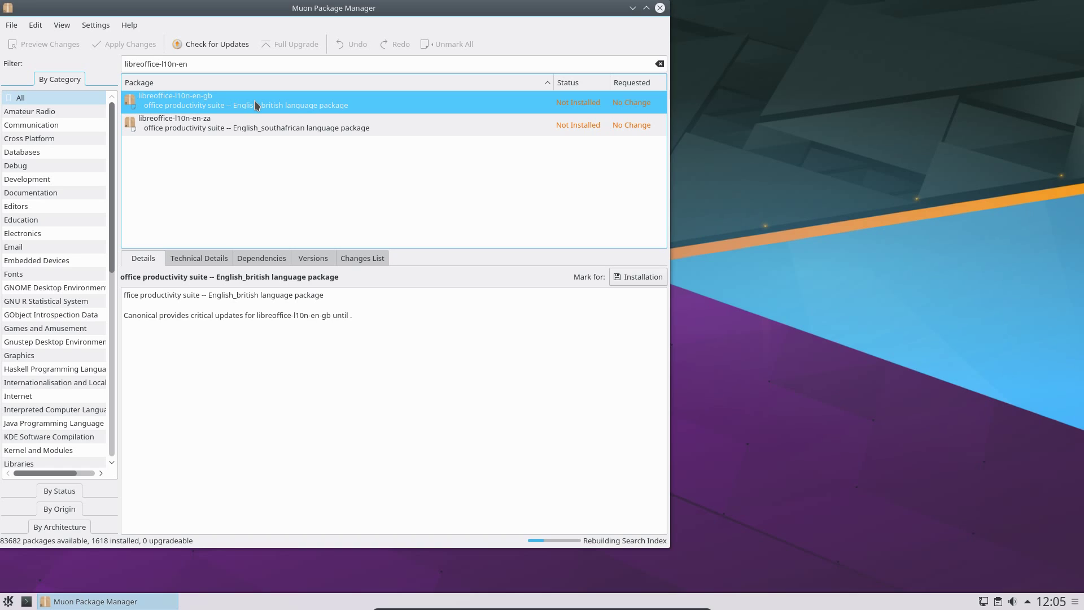
right_click(254, 100)
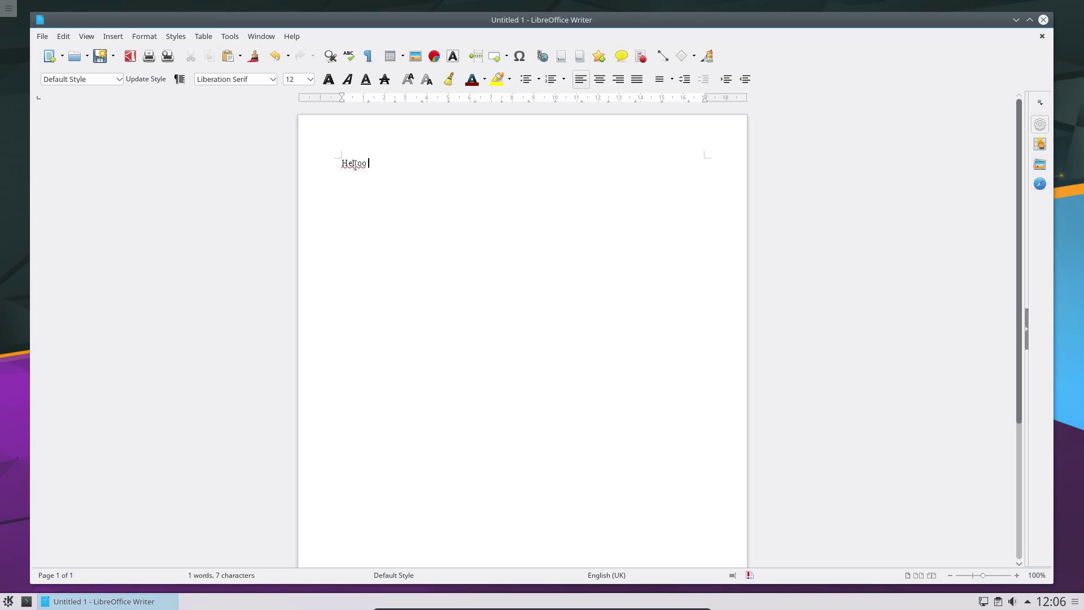
Replace 'Helloo' with the spelling suggestion 'Hello', then open the Application Dashboard with Alt+F1
double_click(356, 166)
right_click(356, 165)
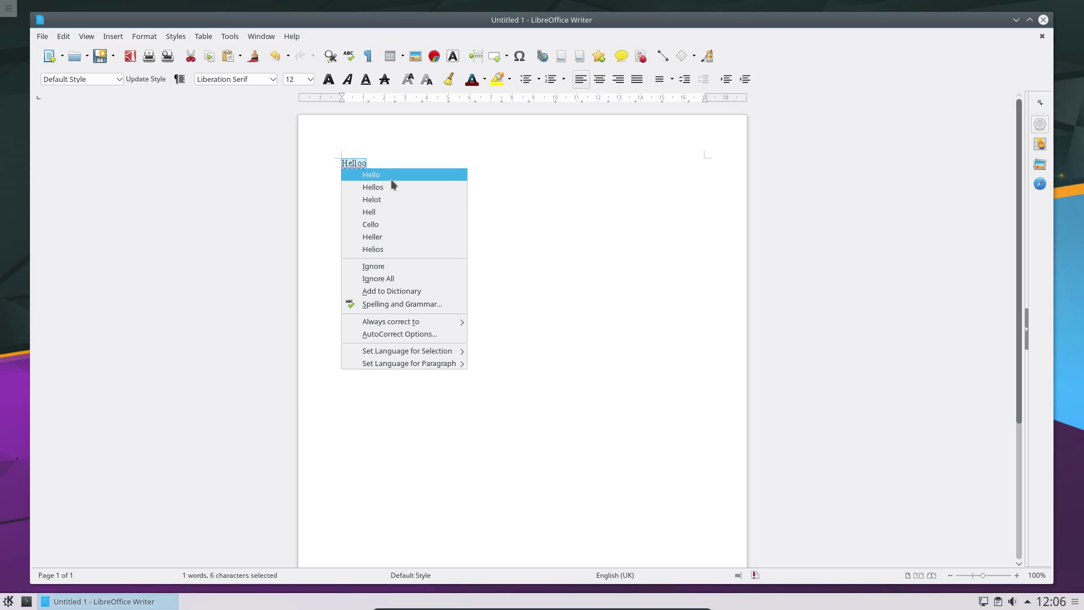
click(390, 175)
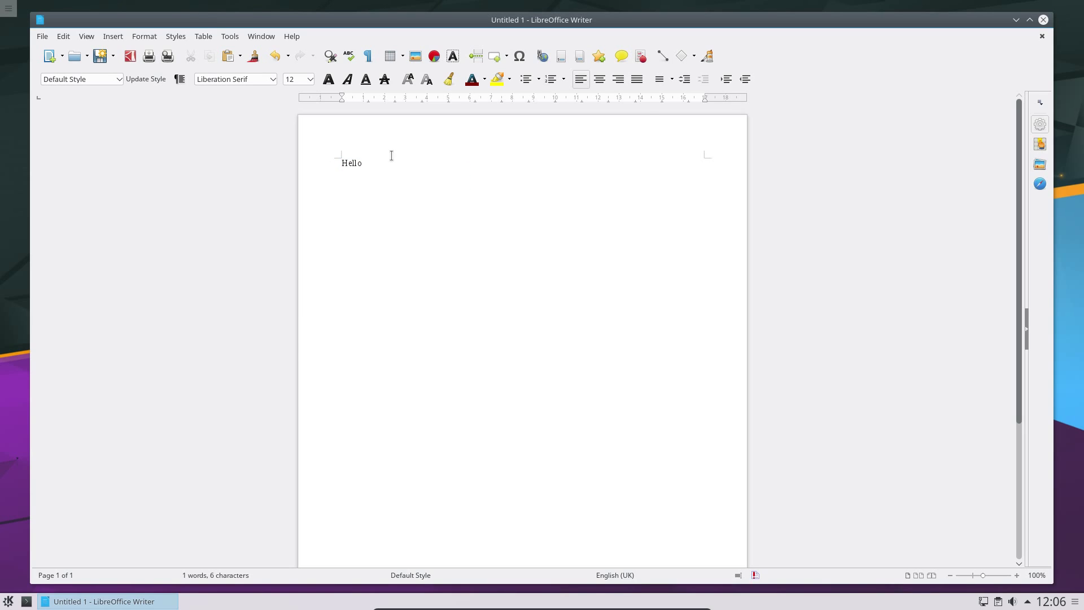
key(alt+F1)
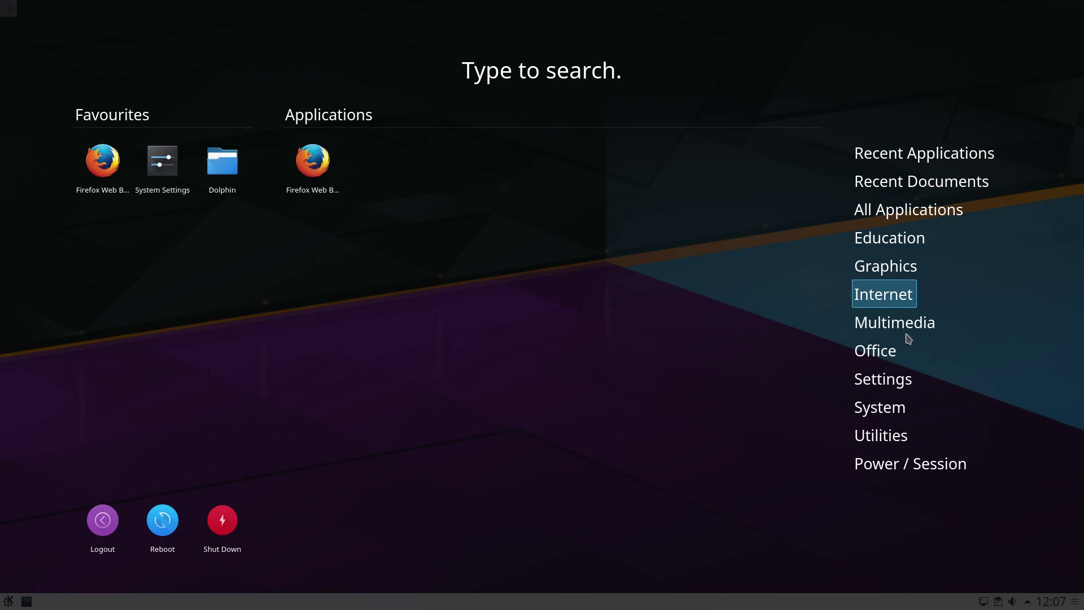
Add Gwenview from the Graphics category to Favourites
mouse_move(886, 266)
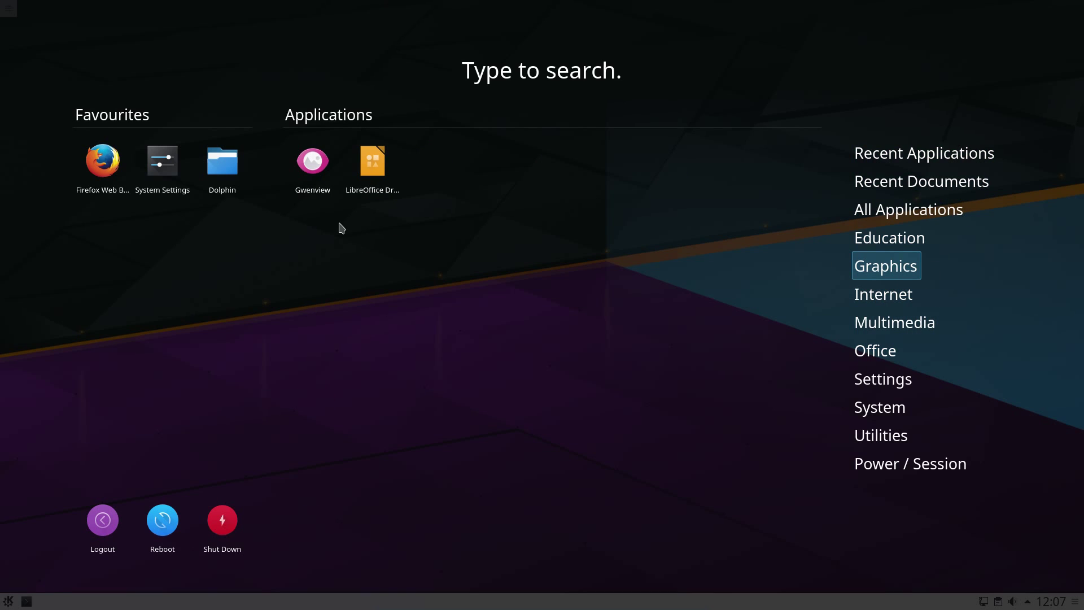
right_click(307, 162)
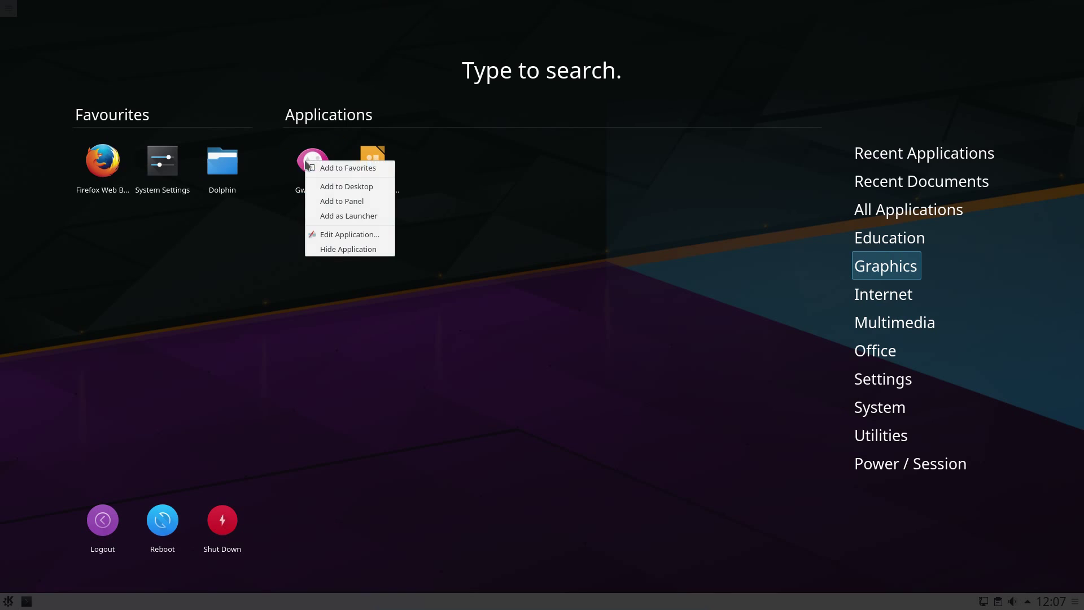
click(333, 168)
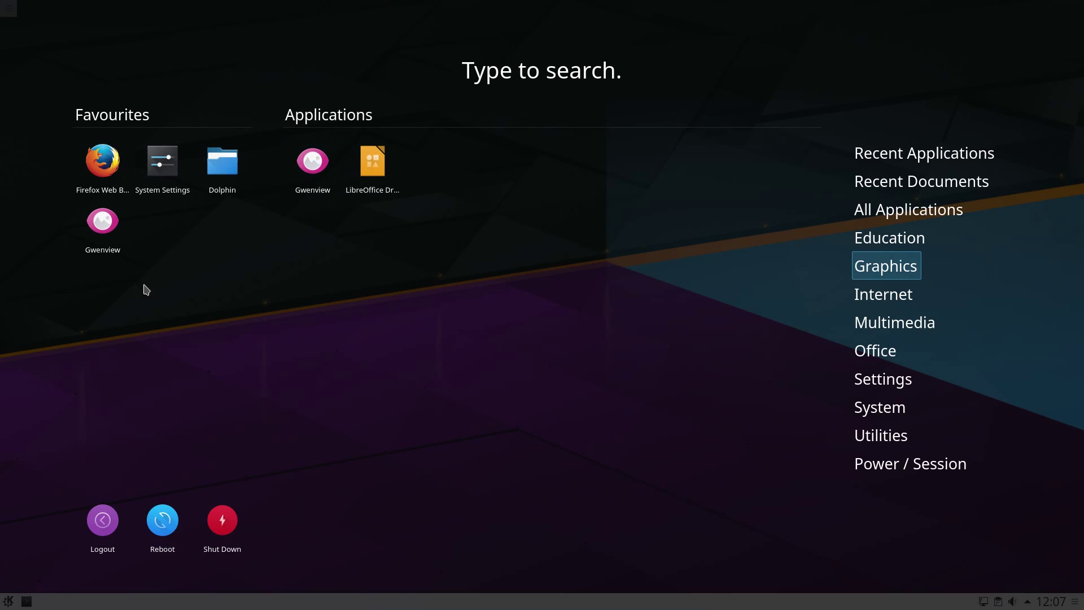
Remove Gwenview from Favourites, show the Power / Session actions, then launch Dolphin
right_click(108, 228)
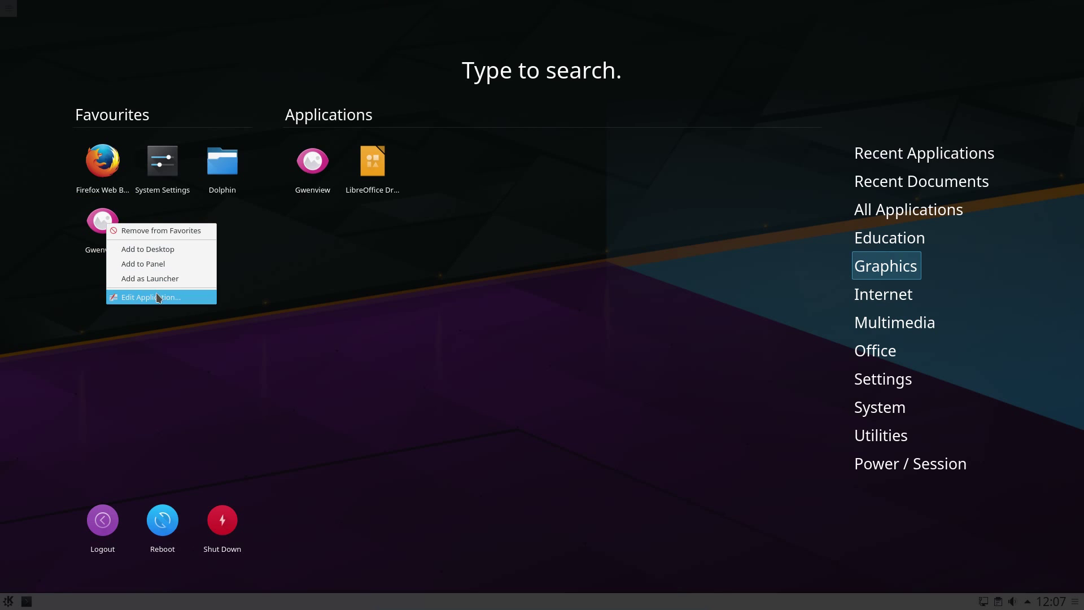
click(164, 231)
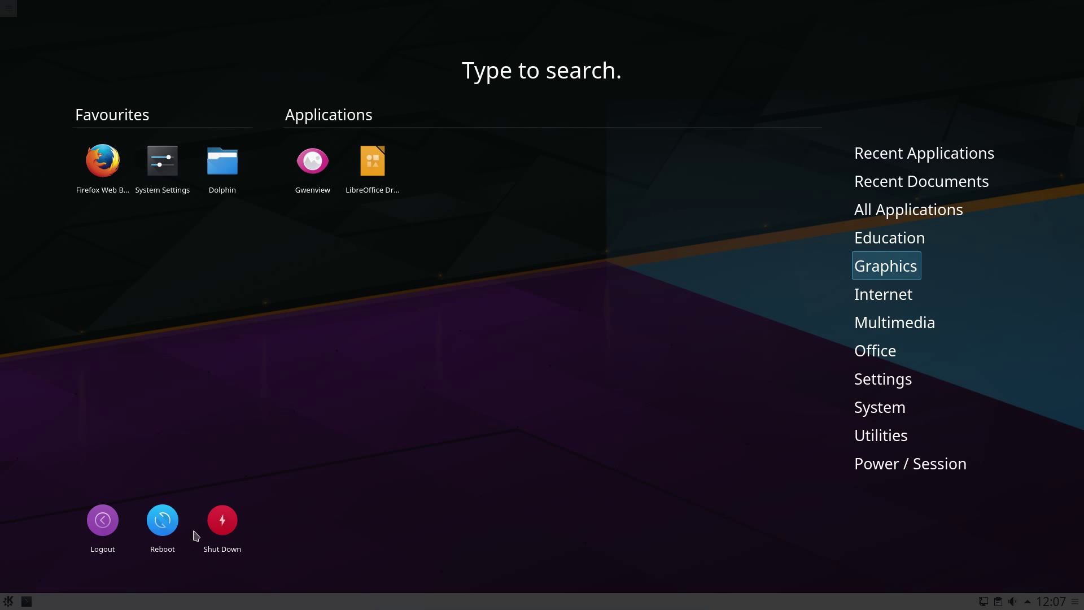
click(940, 462)
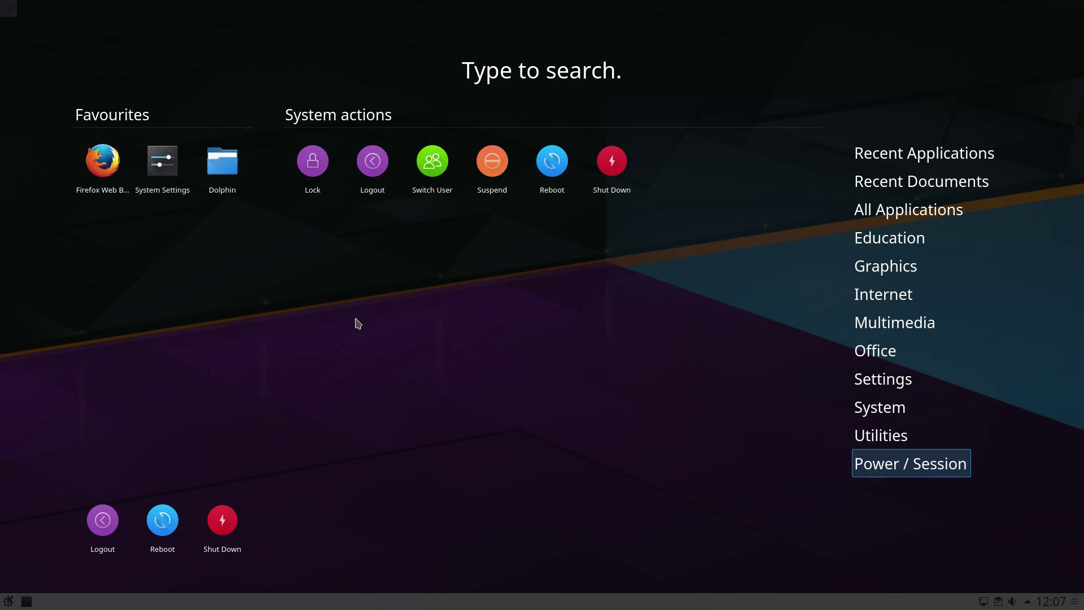
click(221, 162)
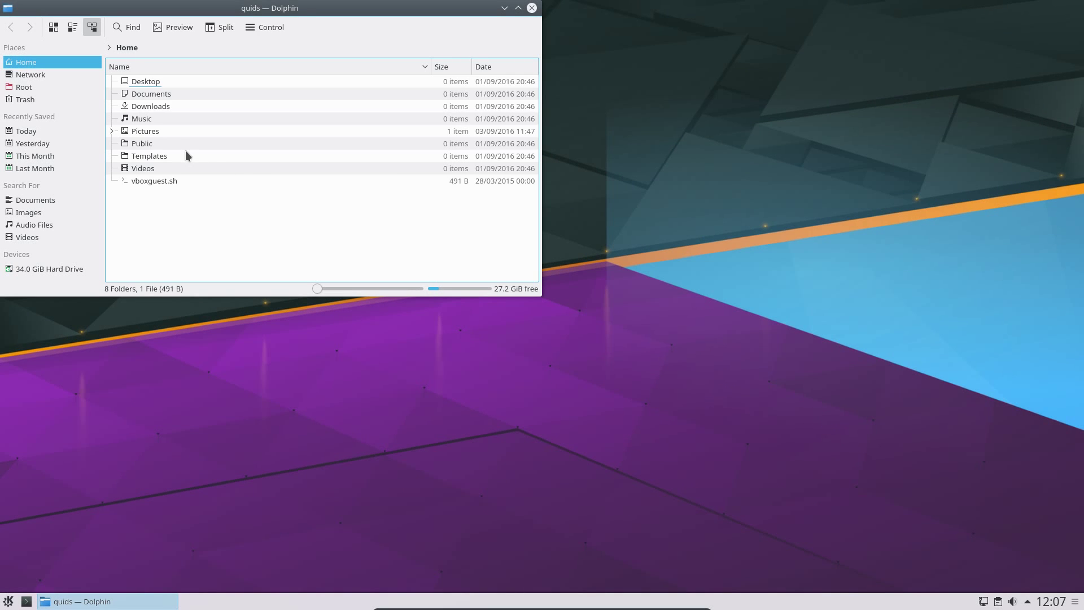
Maximize Dolphin and enlarge the Details view icon size under View Modes in Configure Dolphin
double_click(416, 10)
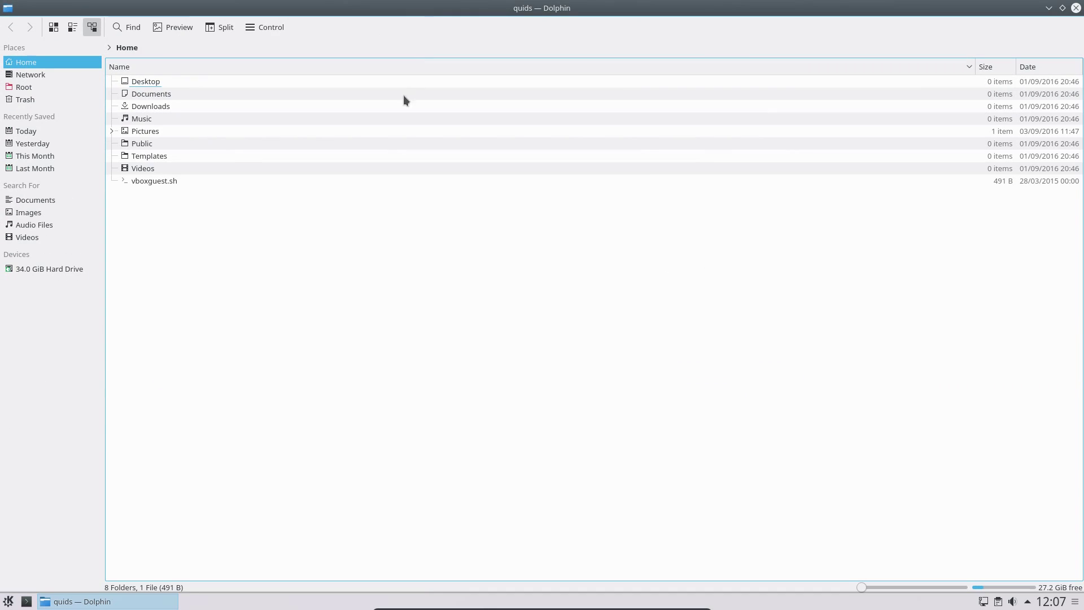
click(275, 31)
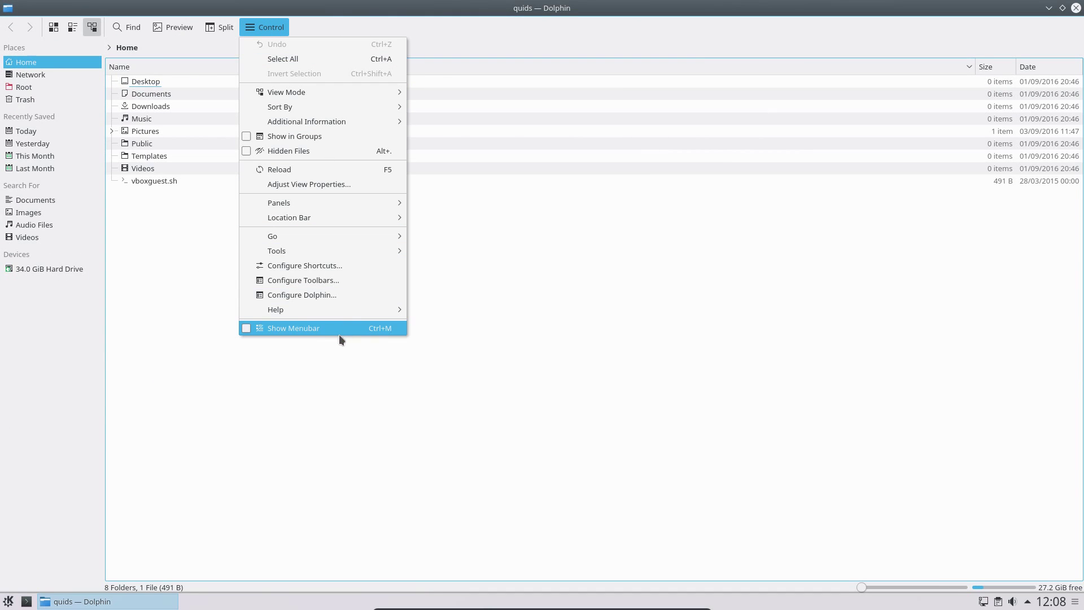
click(341, 294)
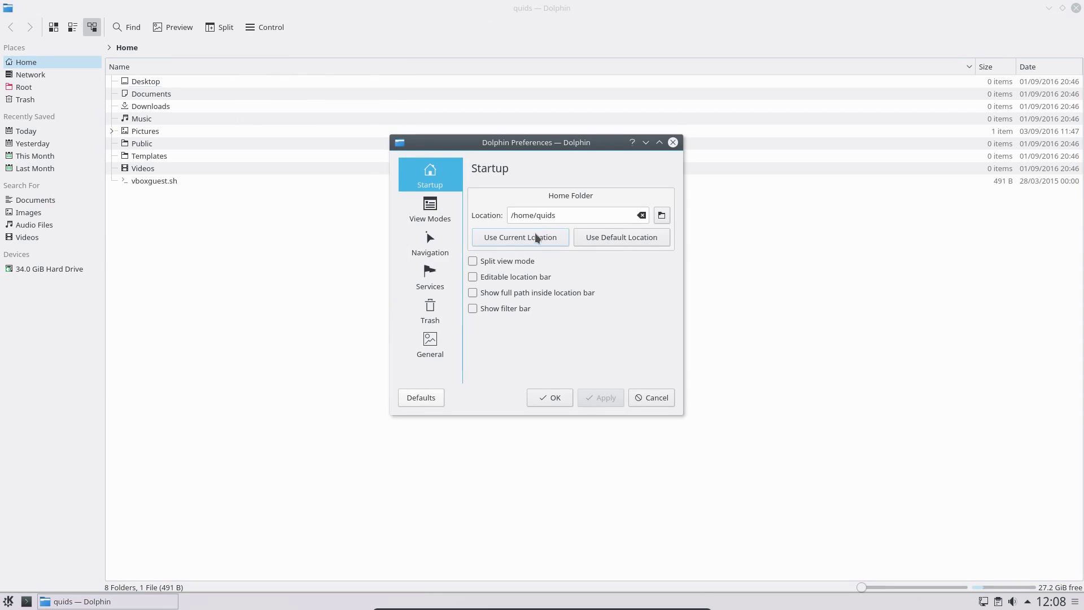
click(432, 212)
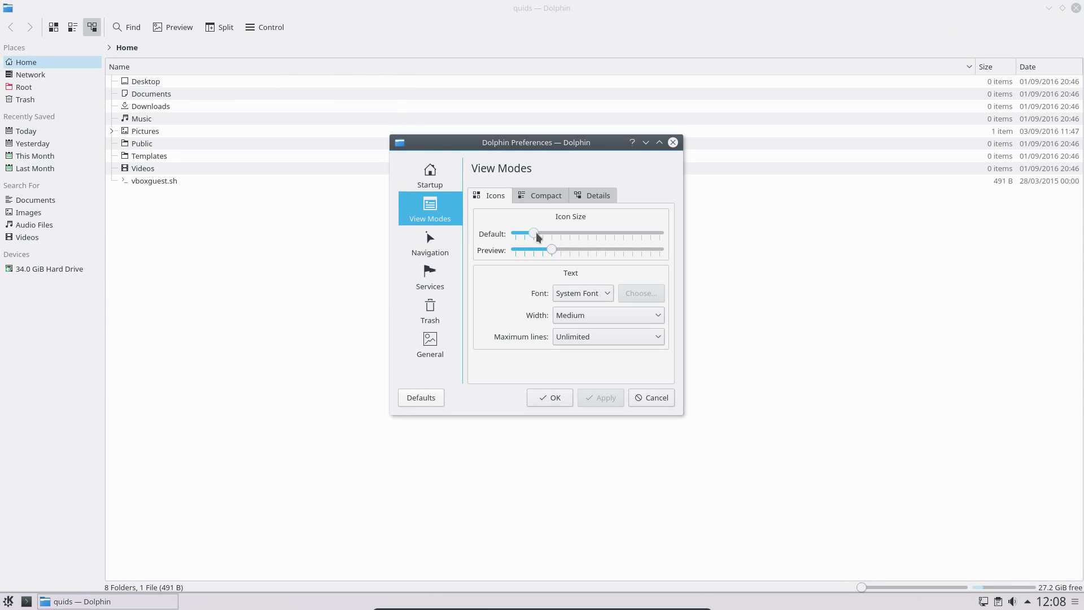
click(603, 397)
click(558, 397)
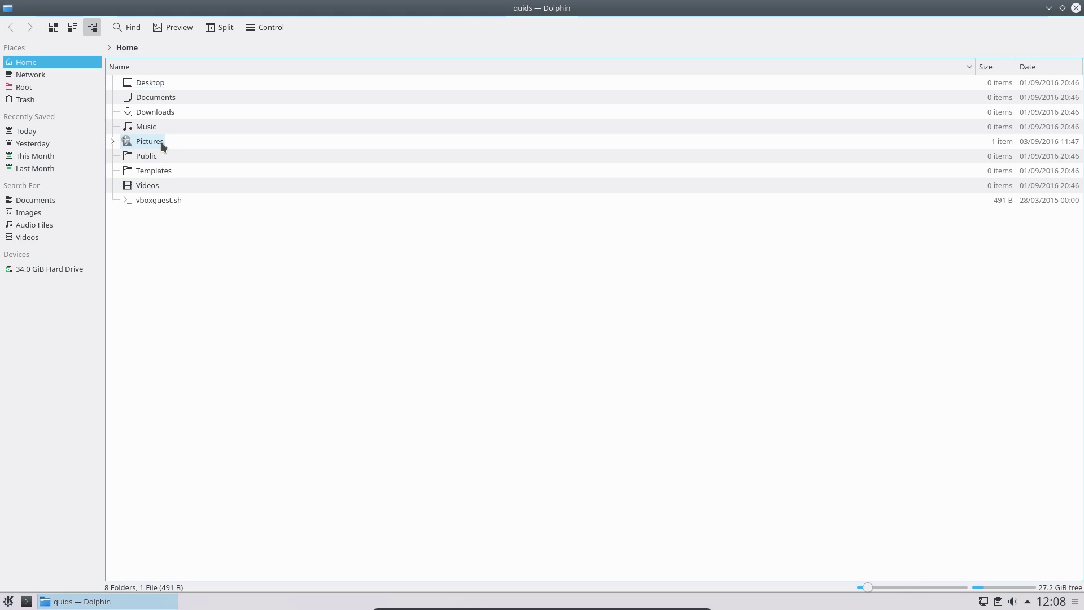
Open Pictures, try Compact, Details and Icons views, then go up to Home
click(161, 141)
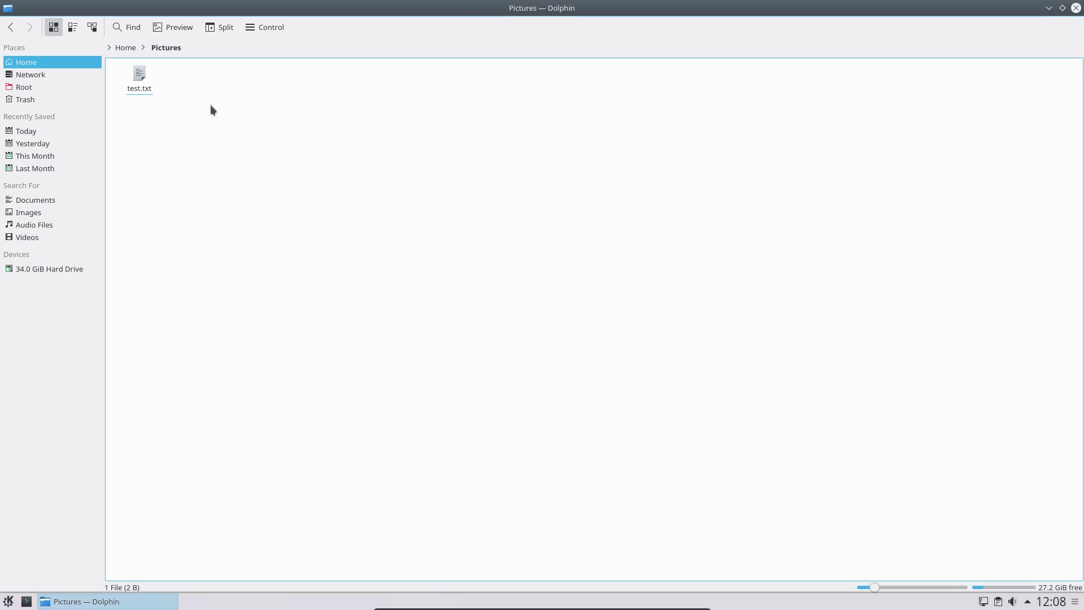
click(72, 28)
click(92, 28)
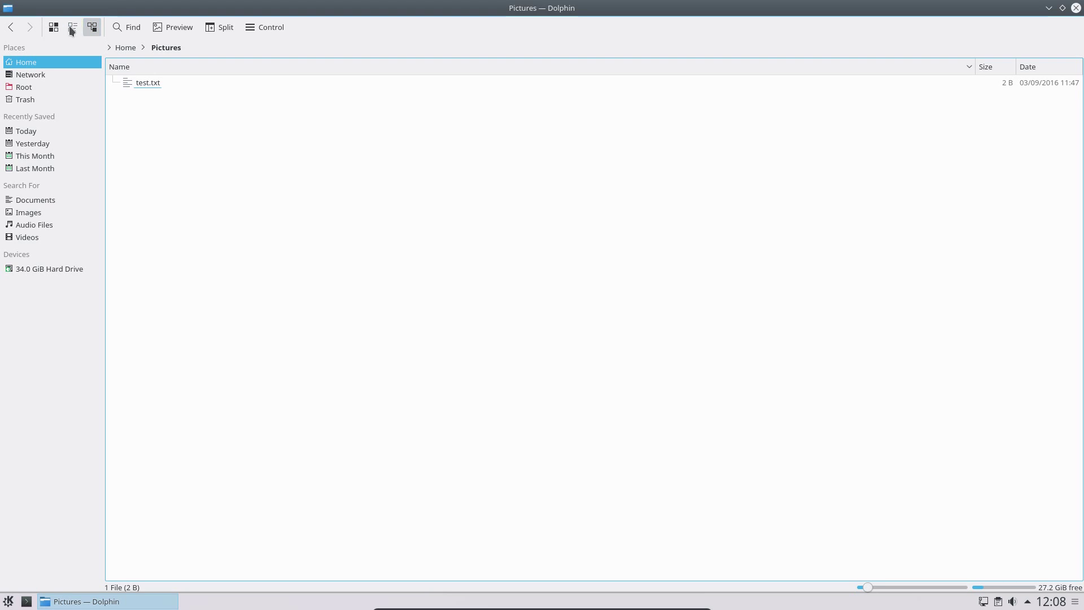
click(53, 27)
click(125, 48)
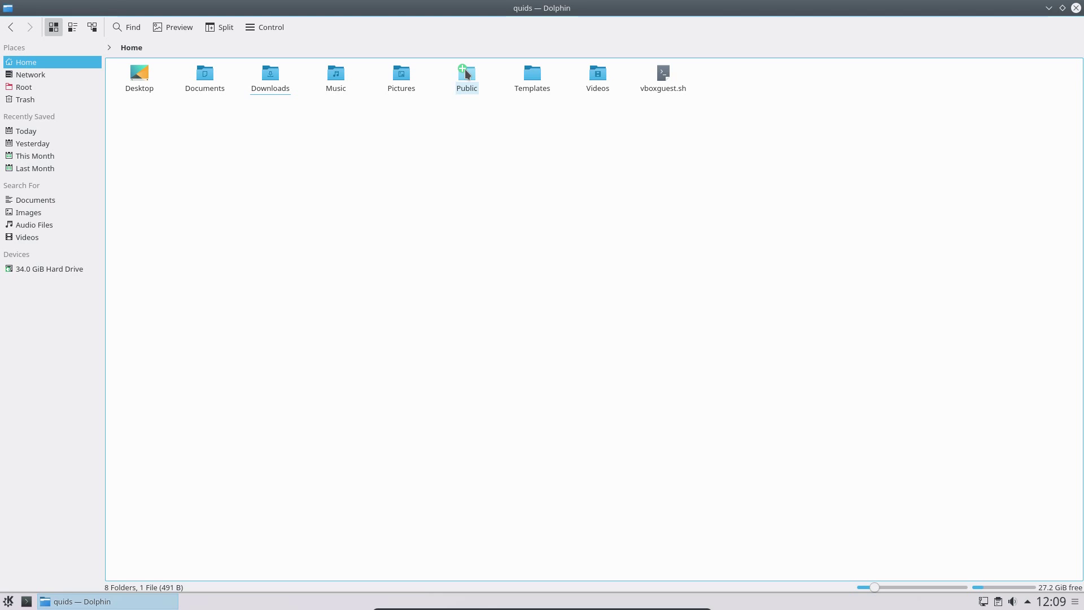
Select Public, Pictures, Documents, Templates, Videos and vboxguest.sh, then clear the selection
click(463, 70)
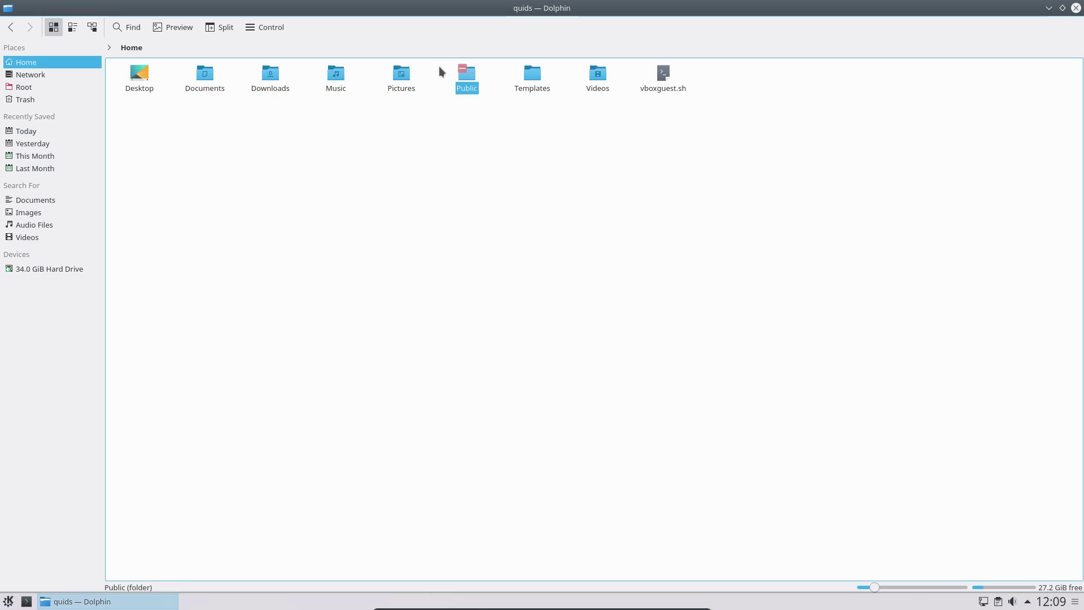
click(398, 70)
click(201, 70)
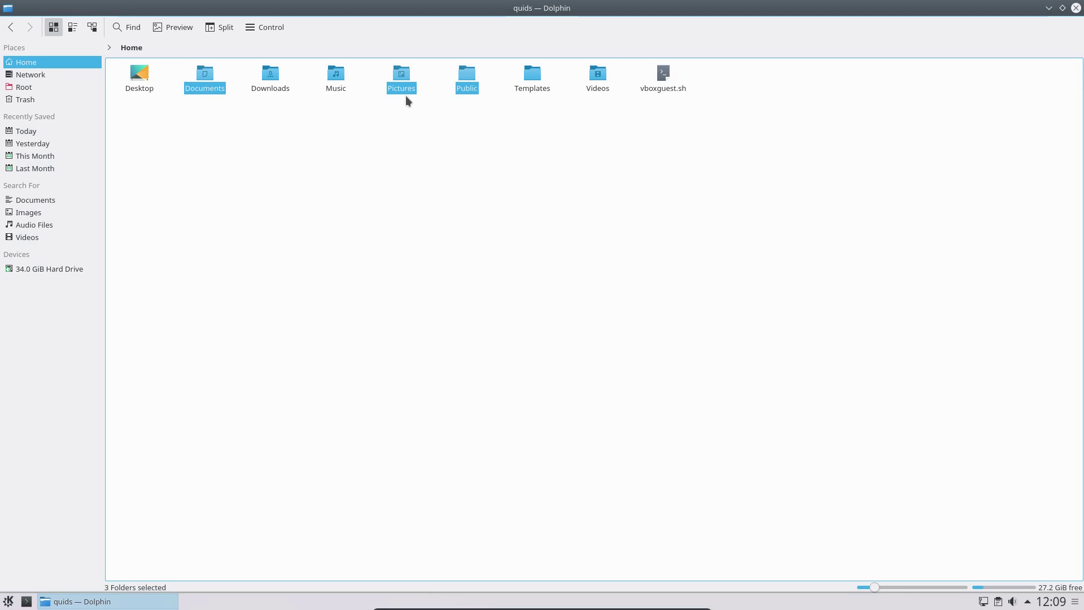
click(529, 70)
click(595, 70)
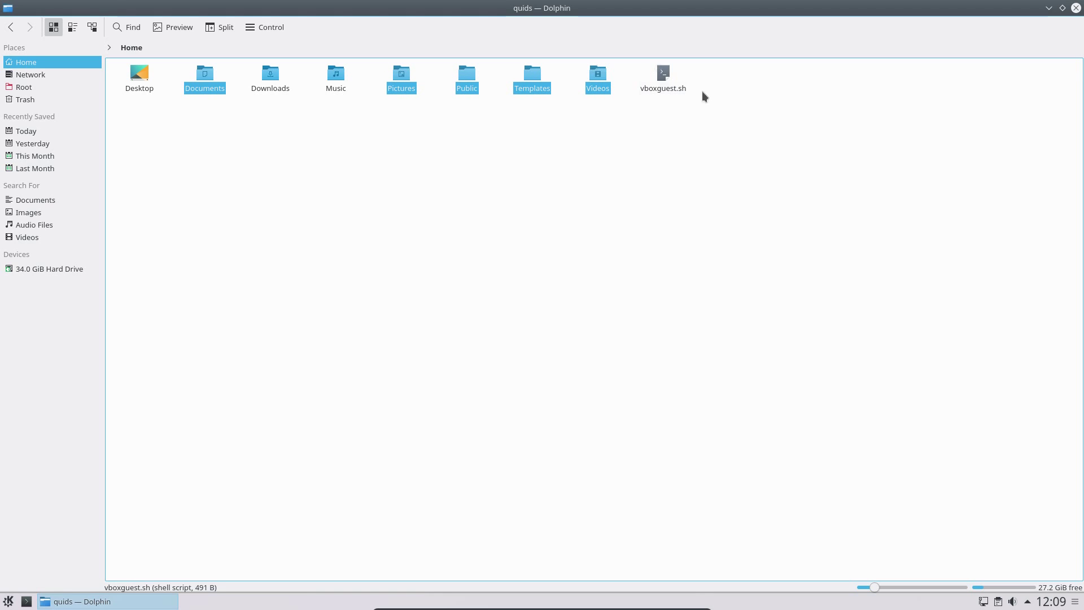
click(664, 78)
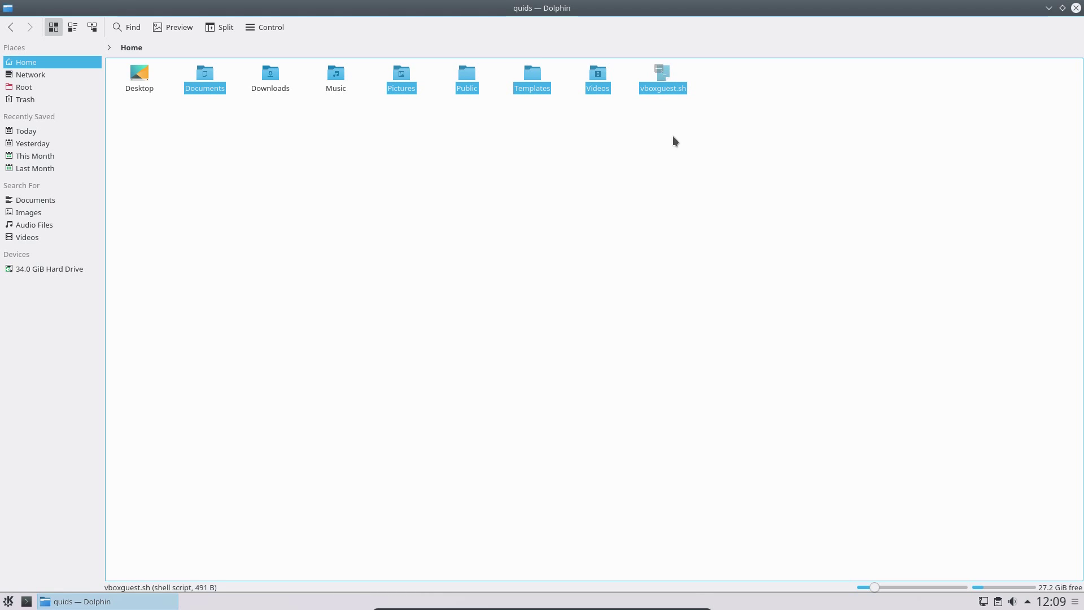
click(672, 169)
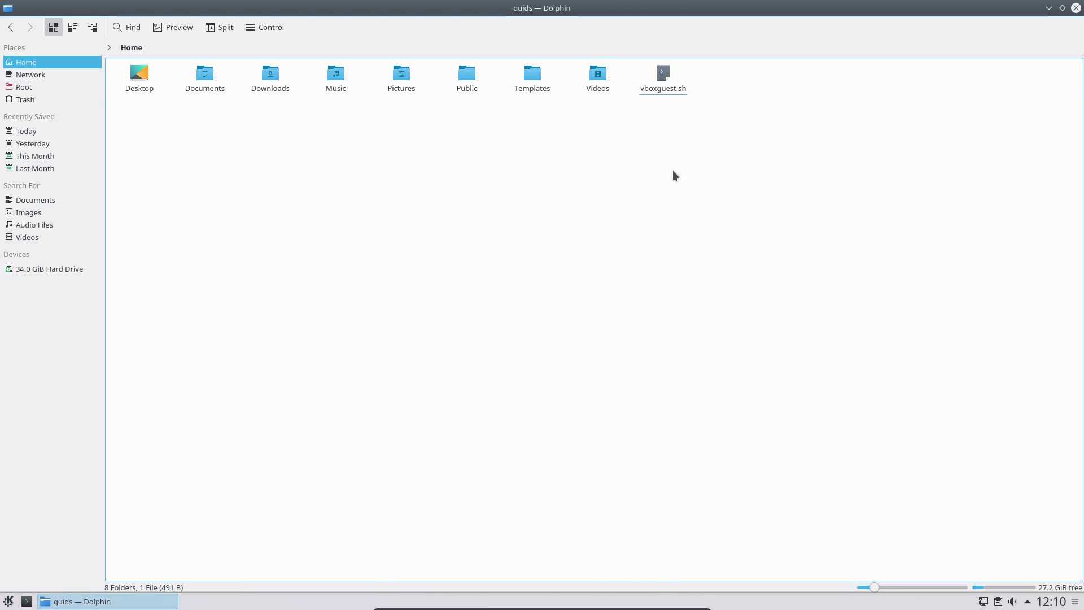
Toggle split view (F3) and the terminal panel (F4), then close Dolphin
key(F3)
key(F3)
key(F4)
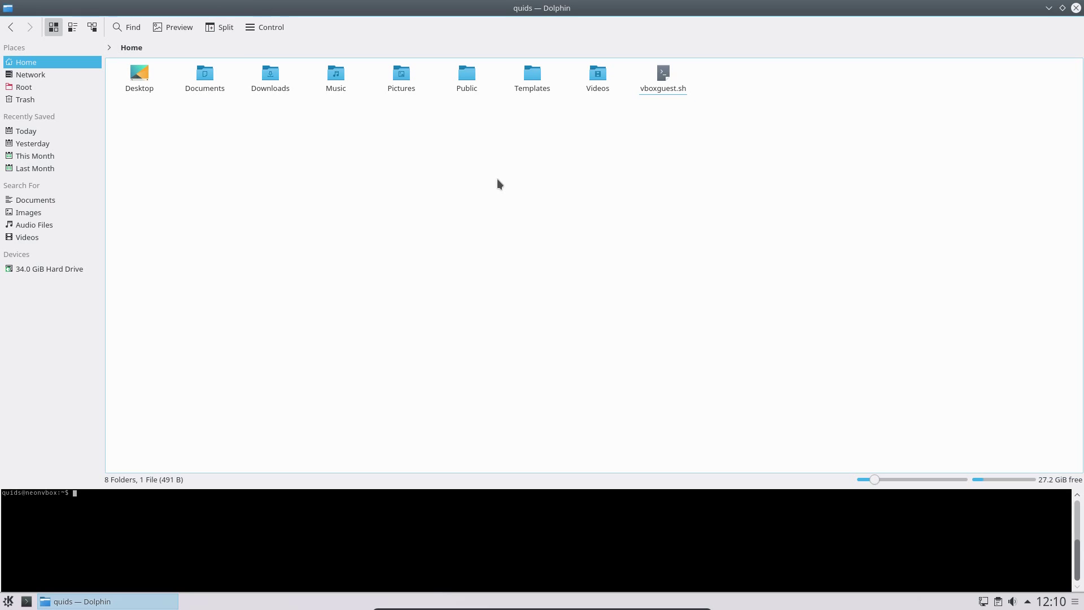
click(1076, 8)
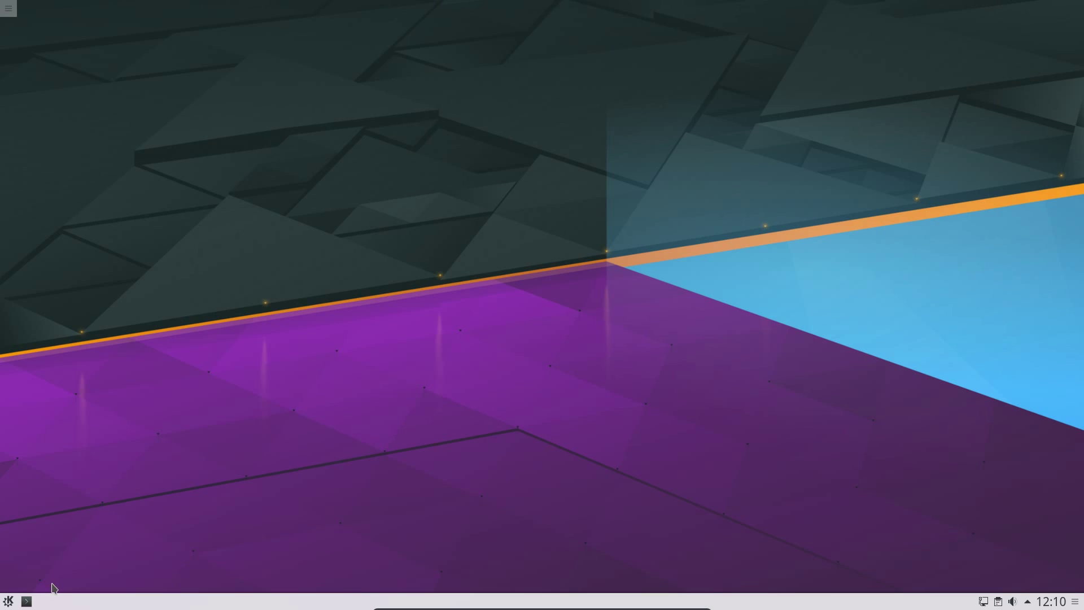
Launch System Settings, apply the Breeze Dark workspace theme, and open the Colours page
click(9, 601)
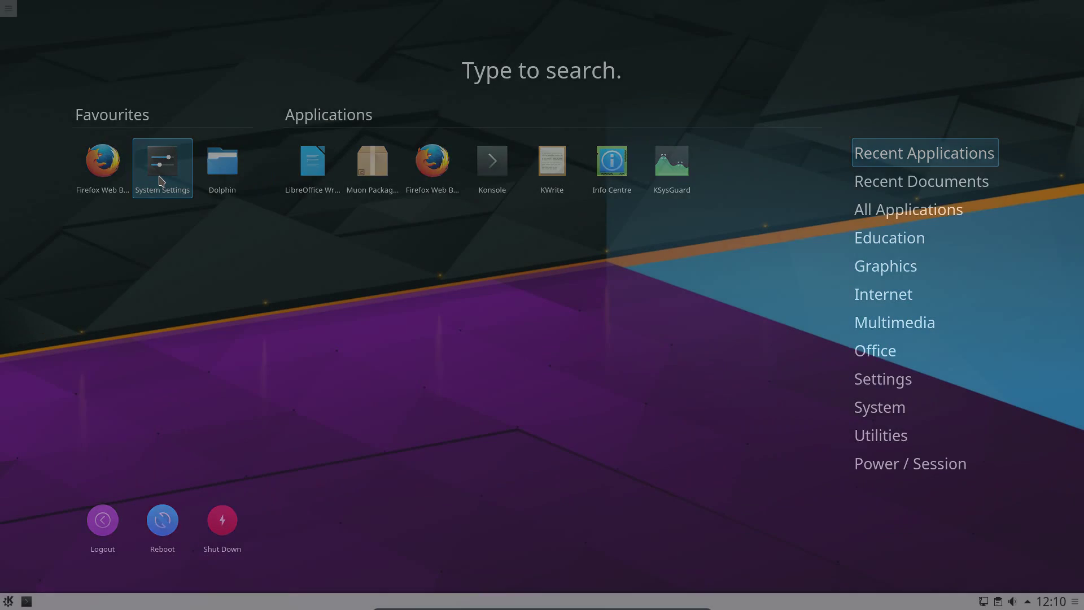
click(162, 179)
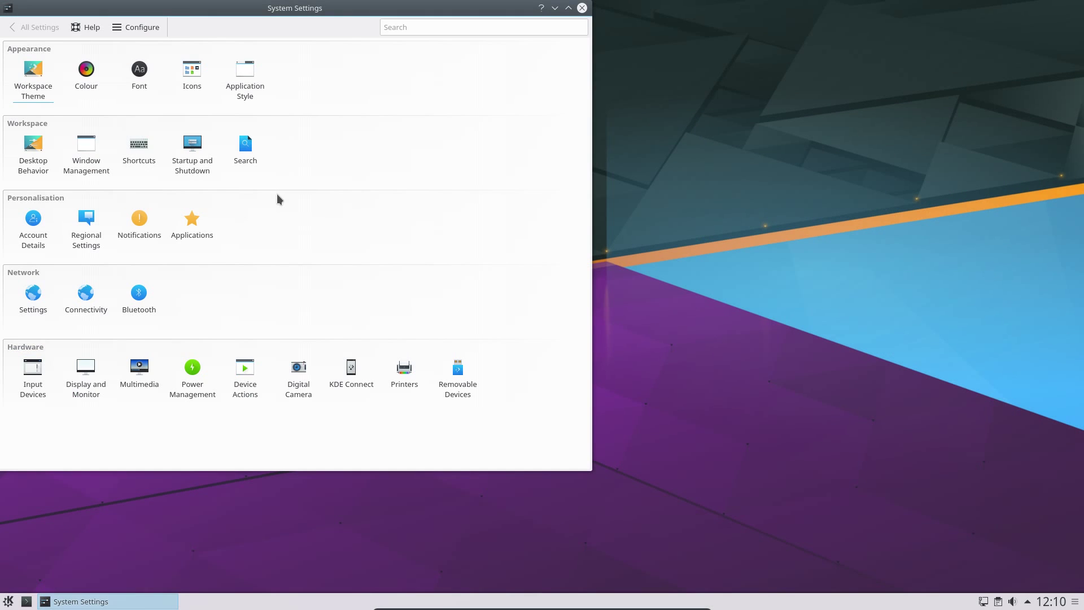
click(46, 83)
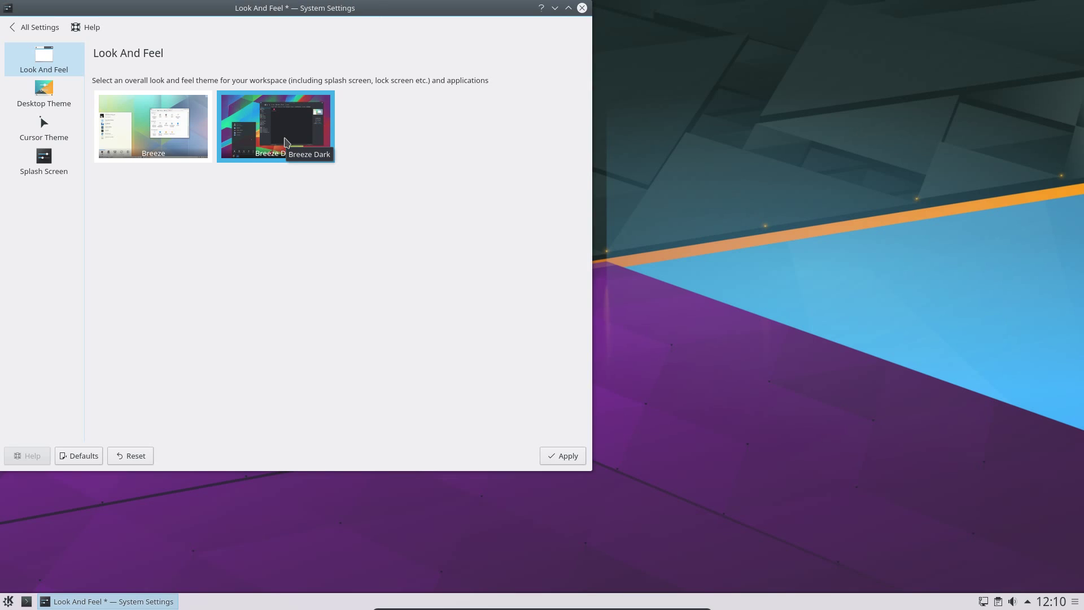
click(563, 456)
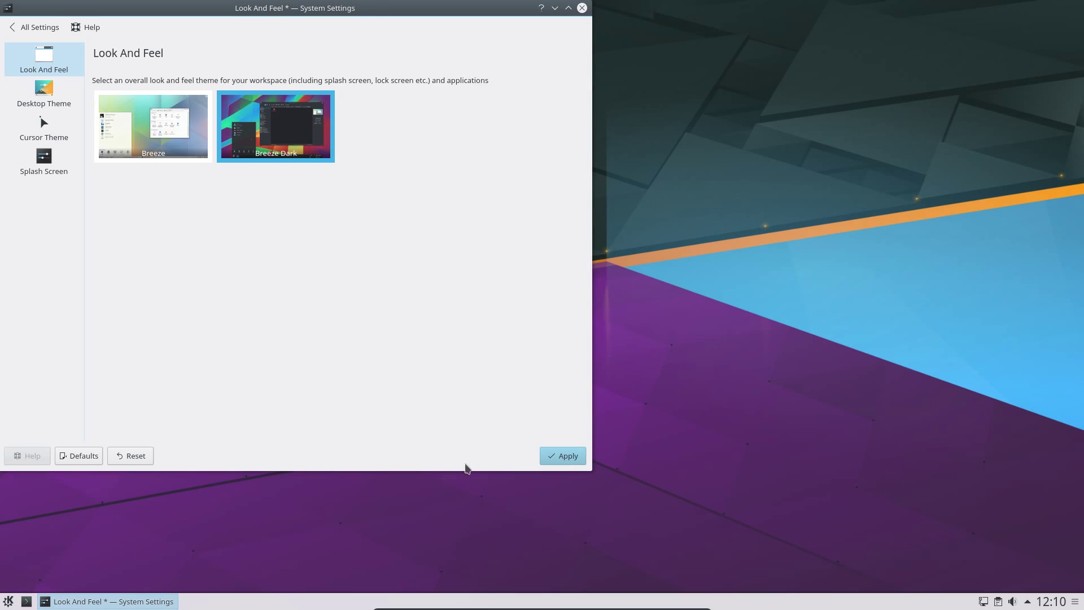
click(35, 28)
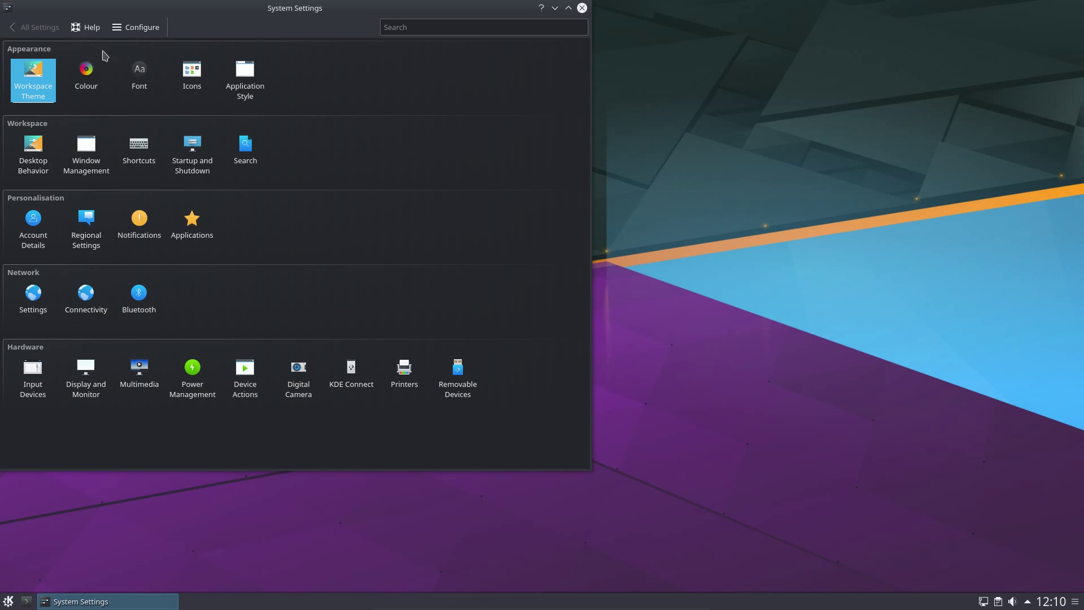
click(90, 71)
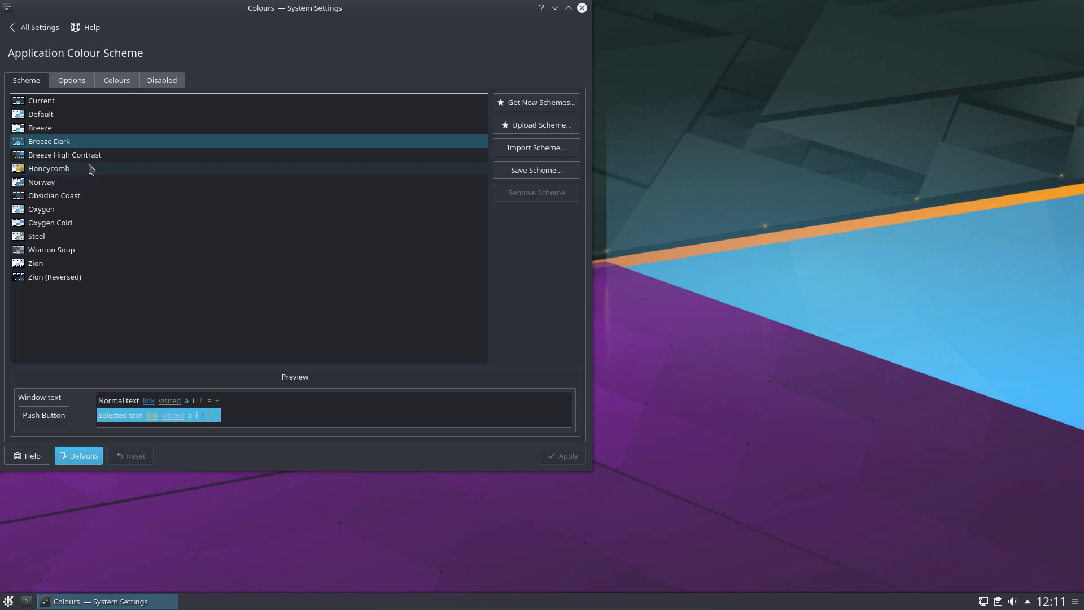
Install the Yosemite Transparent window decoration via Get New Decorations, then go back to All Settings
click(35, 27)
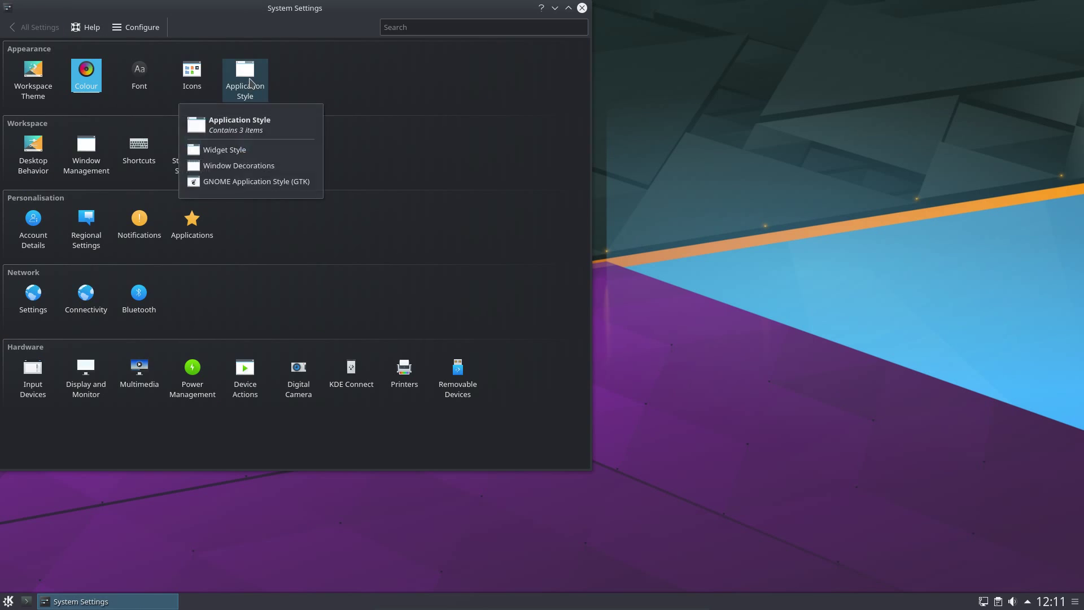
click(248, 90)
click(47, 94)
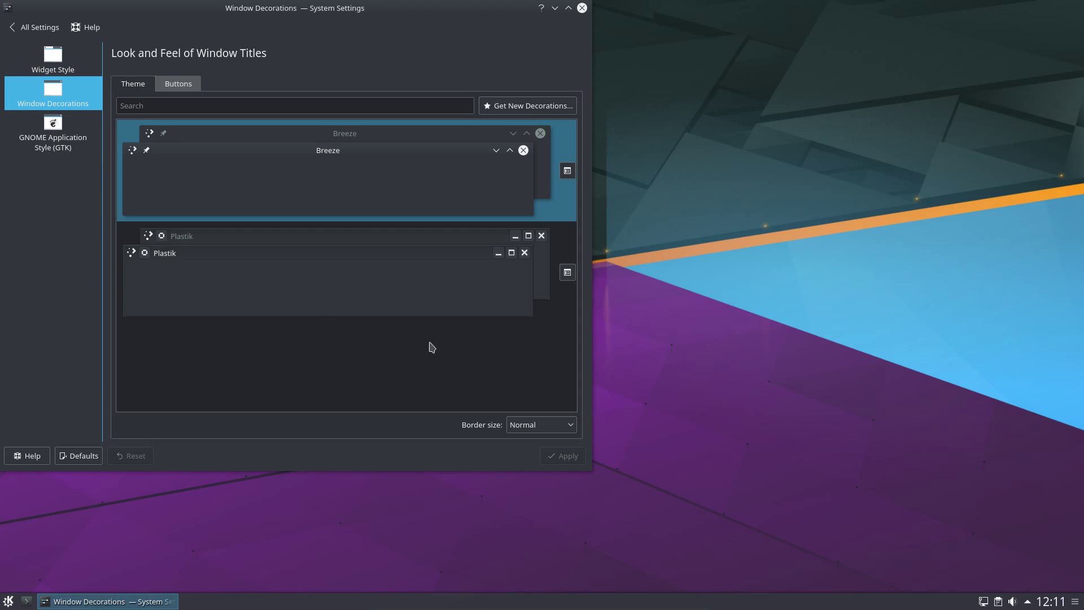
click(562, 112)
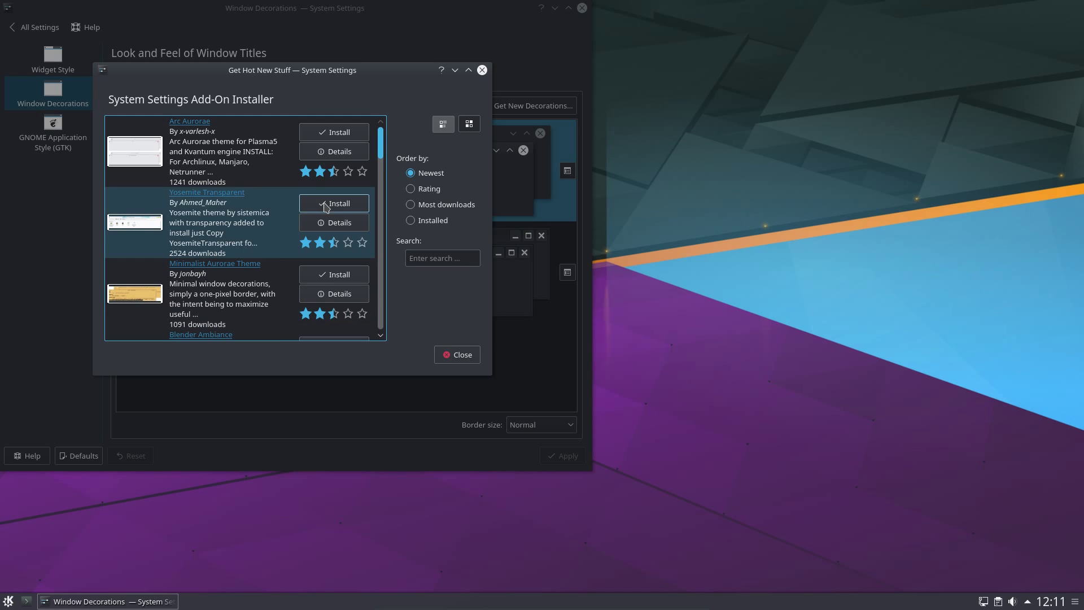
click(328, 205)
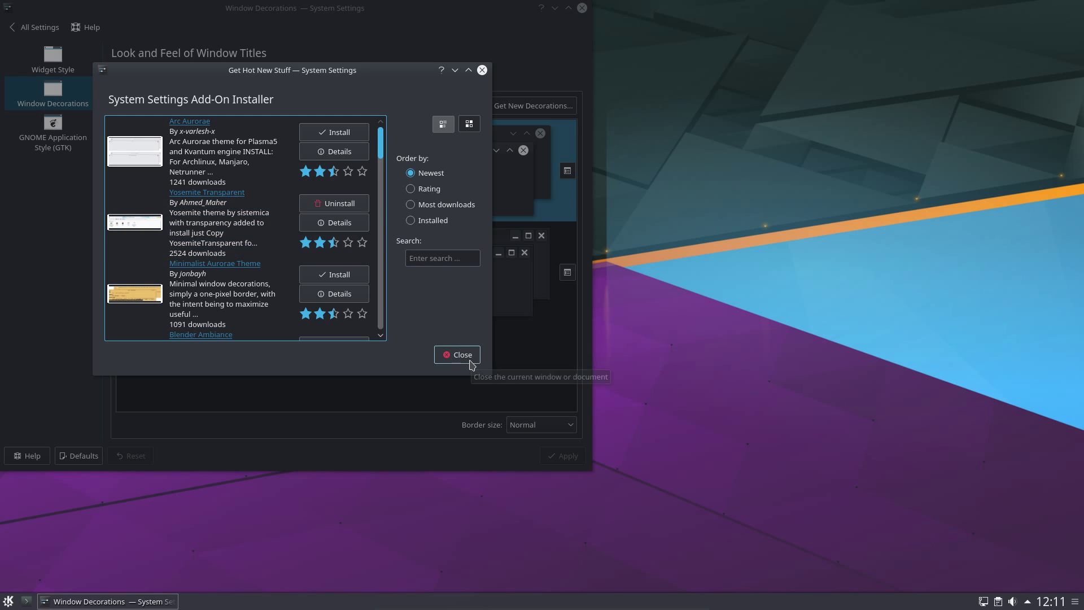
click(459, 356)
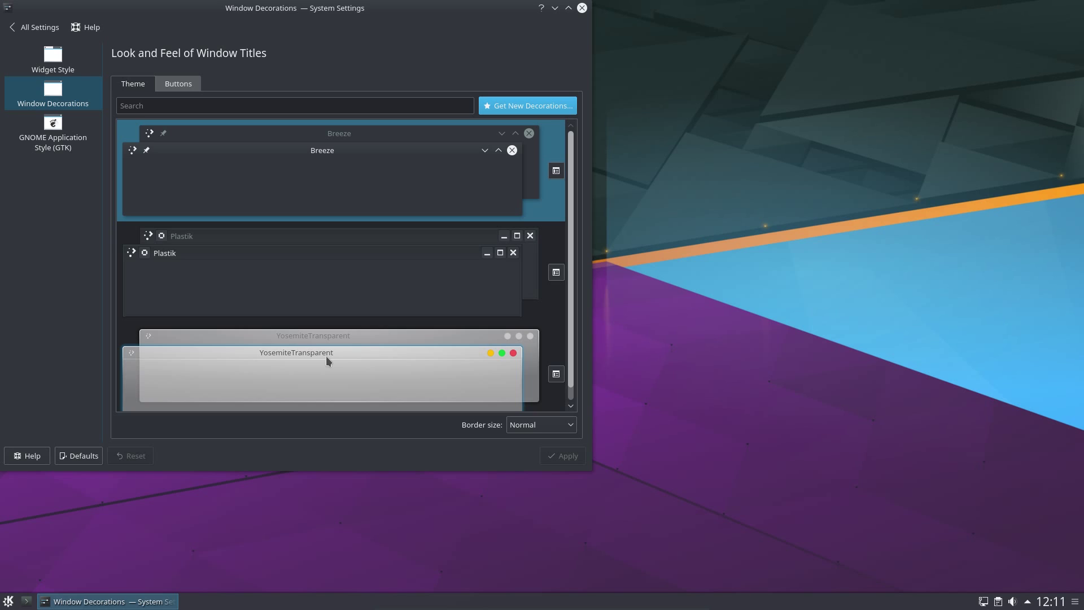
key(alt+Left)
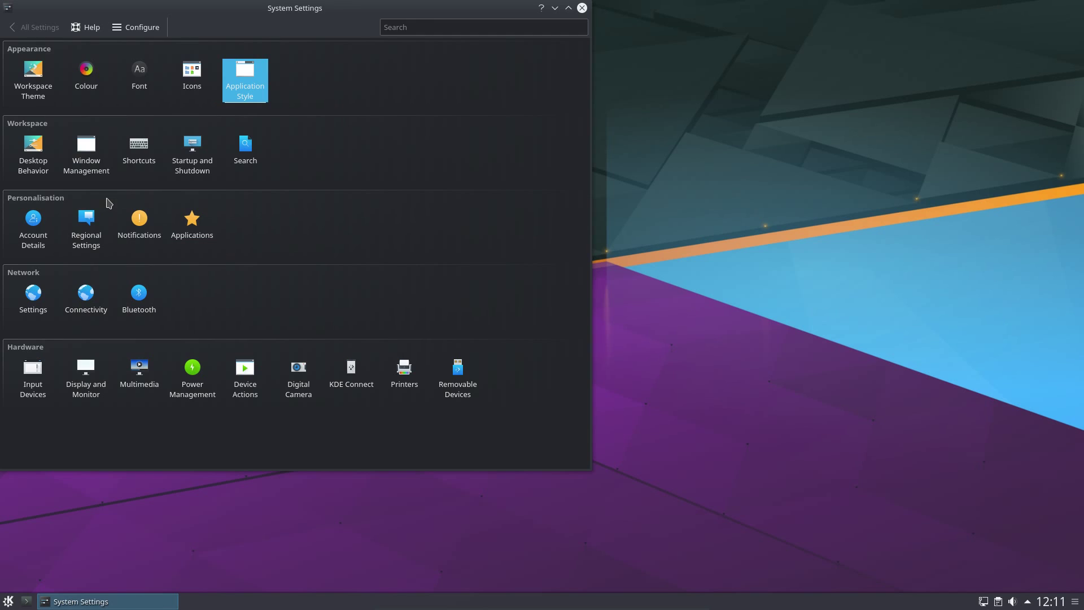
click(448, 26)
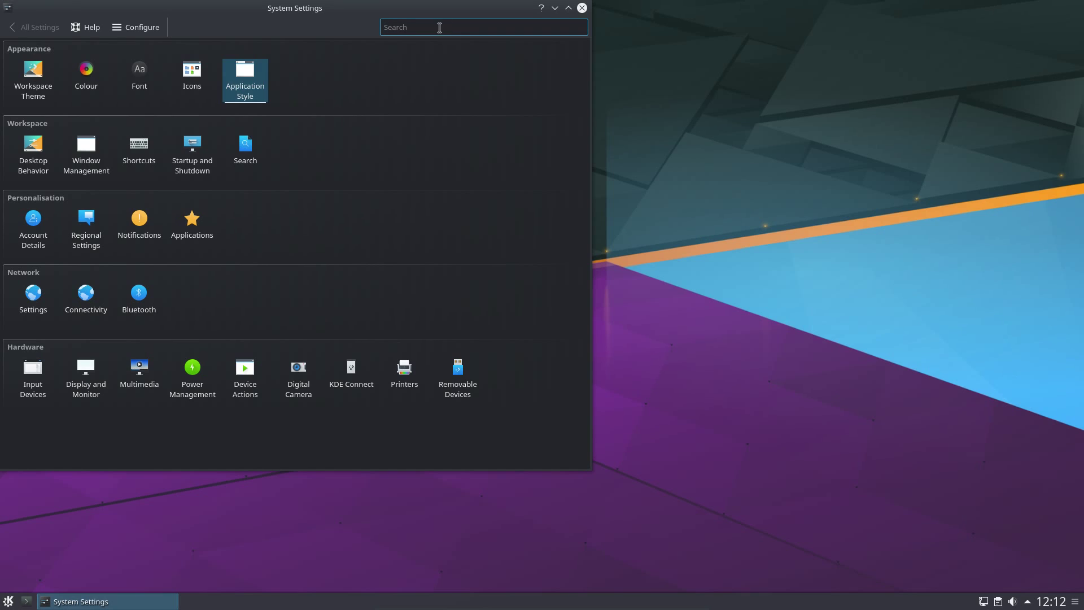
text(double)
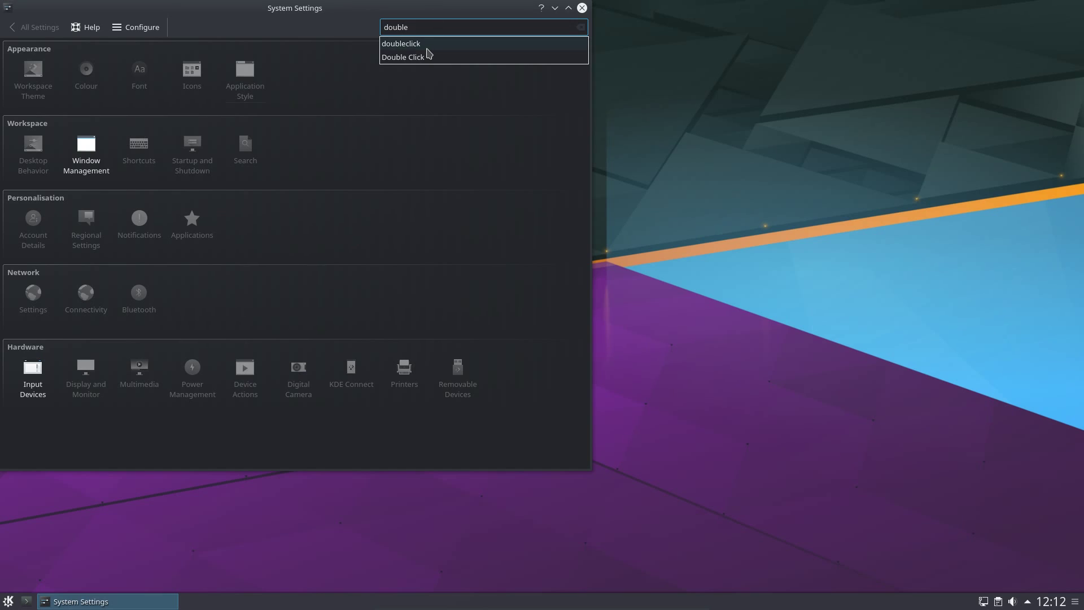
click(437, 57)
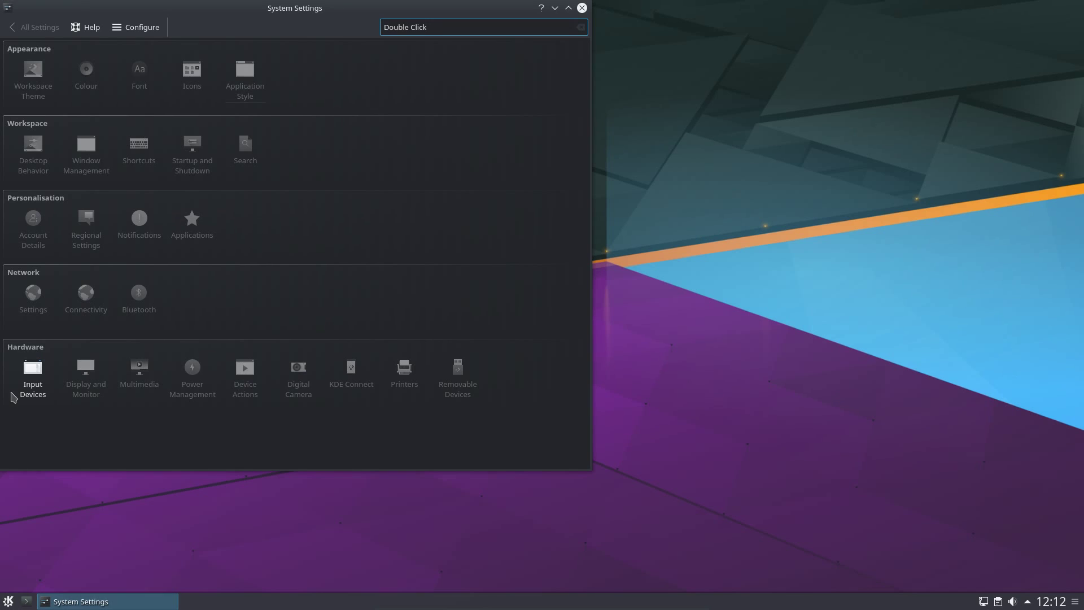
click(29, 377)
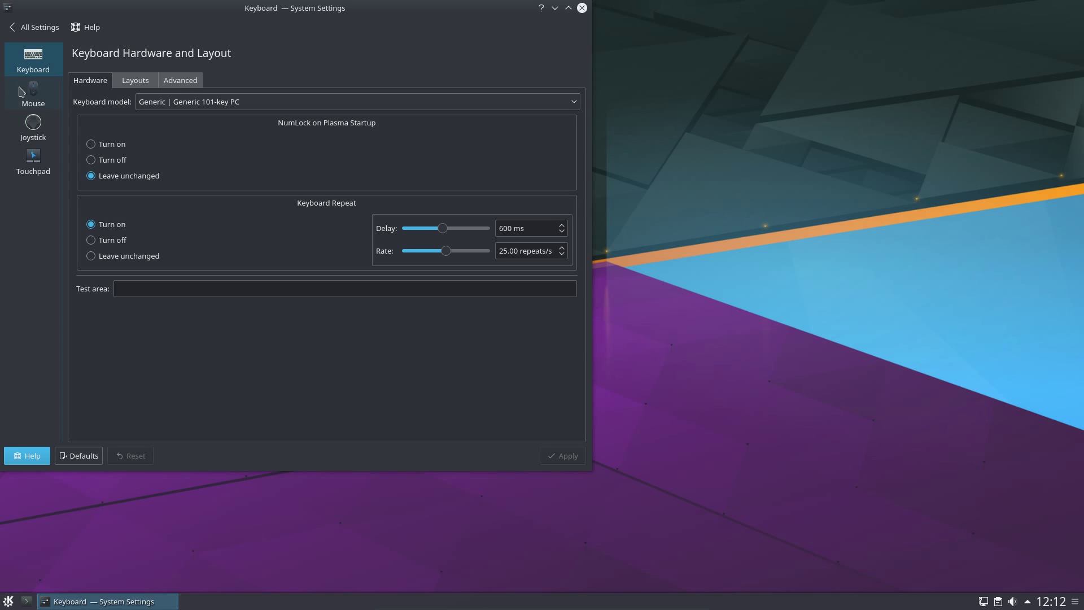
click(29, 96)
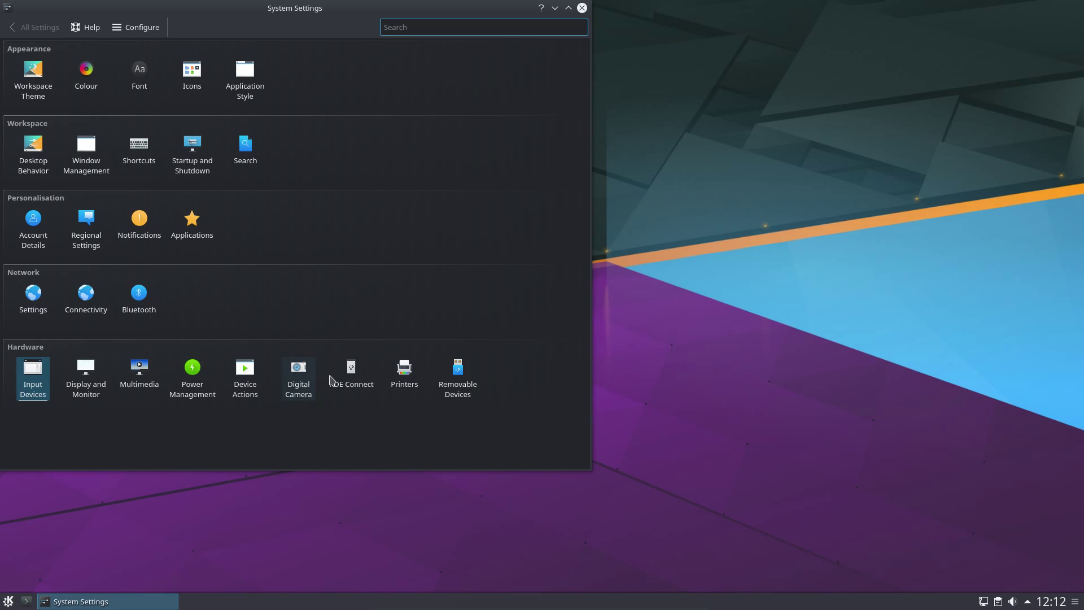
Go back to All Settings and open KDE Connect from the Hardware section
click(34, 27)
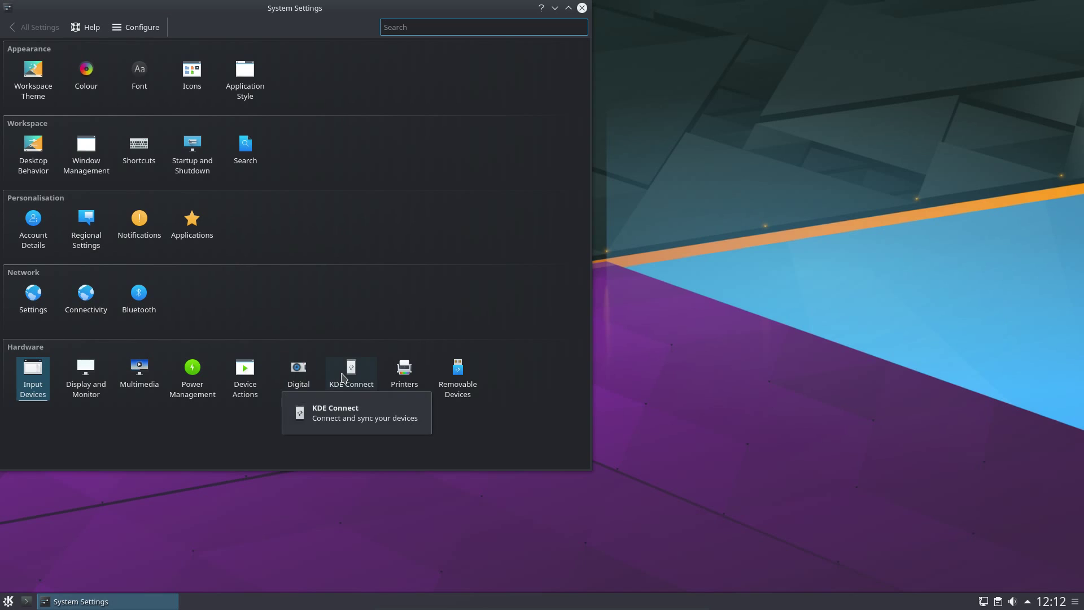
click(345, 374)
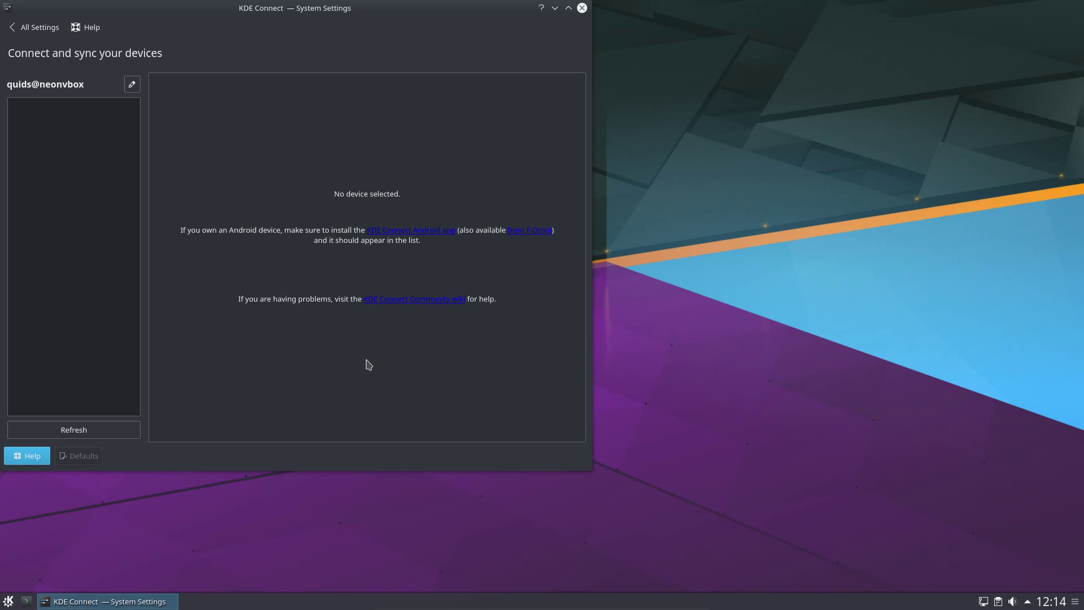
Quit System Settings with Ctrl+Q
key(ctrl+q)
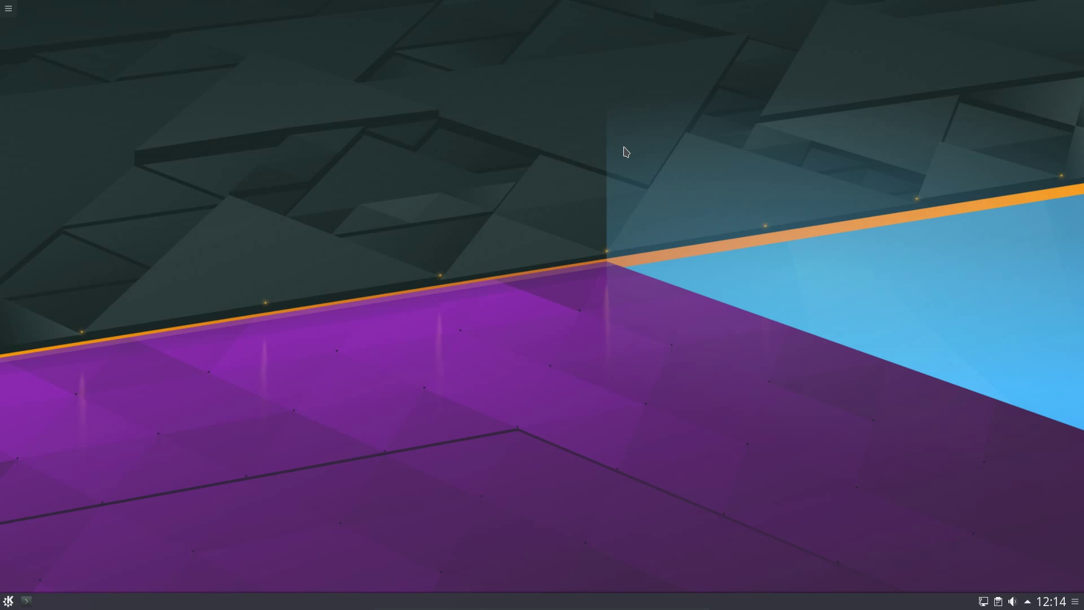